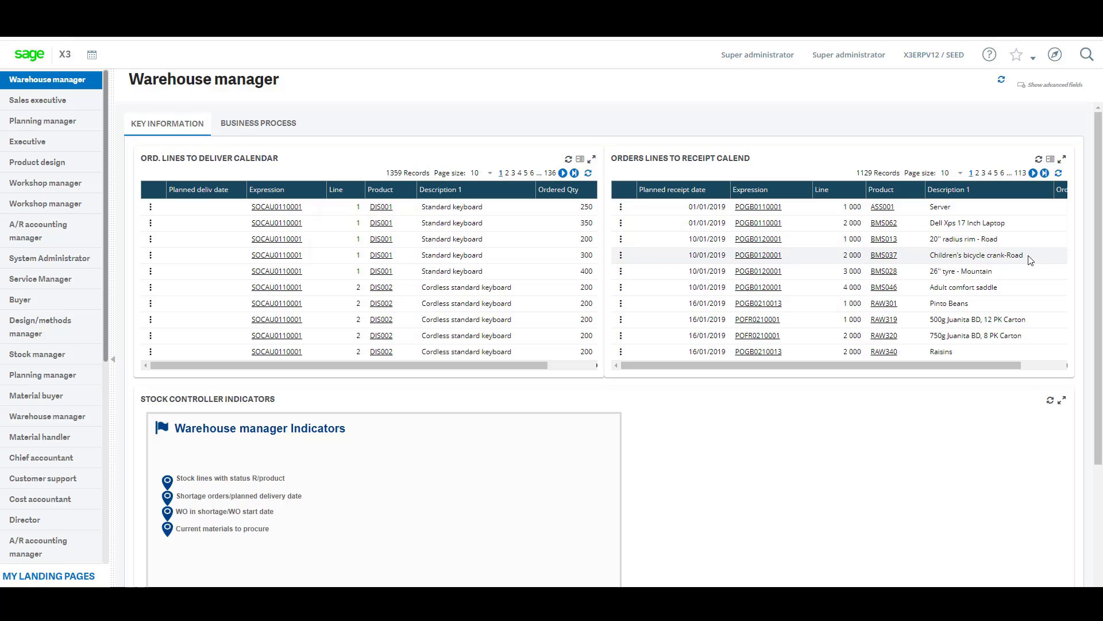
Step: Navigate through Common data > Common tables to the Taxes function group
{"action": "left_click", "coordinate": [1054, 54]}
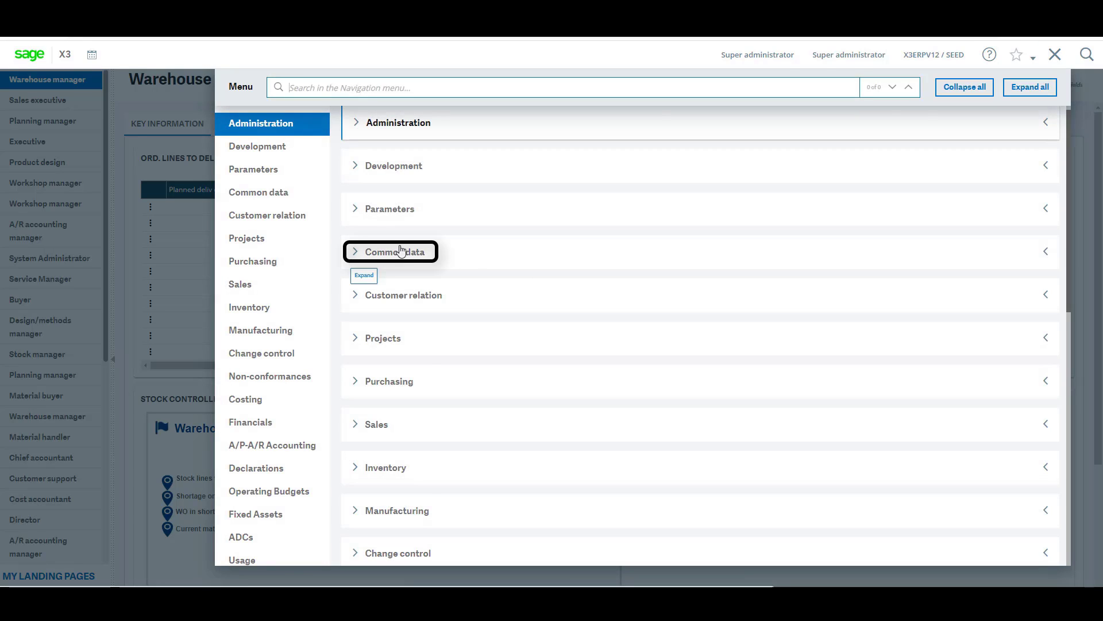
{"action": "left_click", "coordinate": [397, 250]}
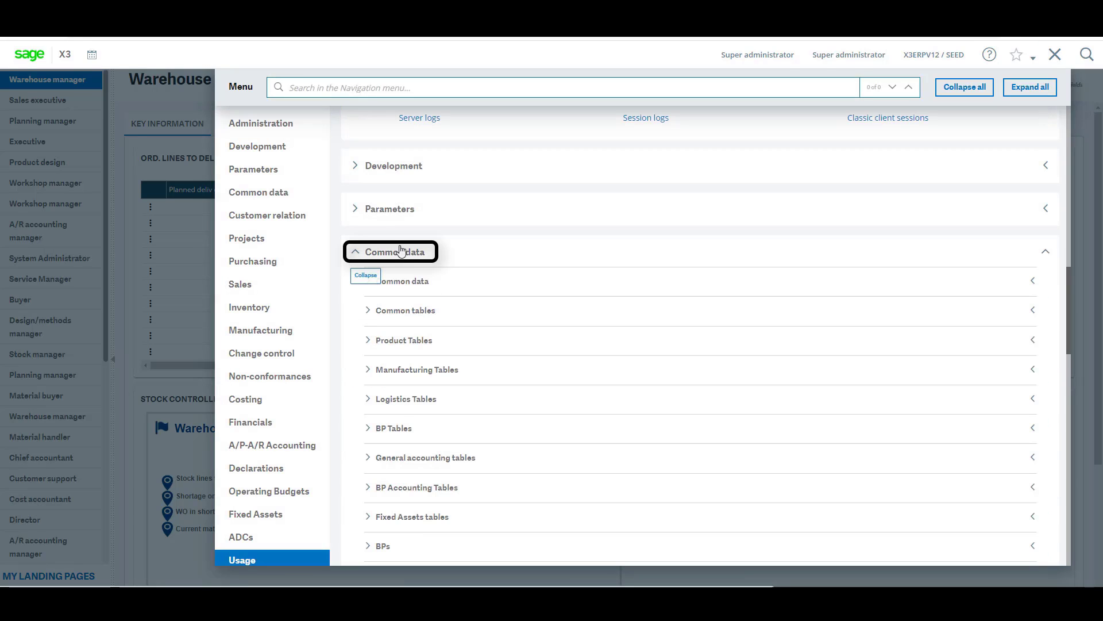
{"action": "left_click", "coordinate": [411, 315]}
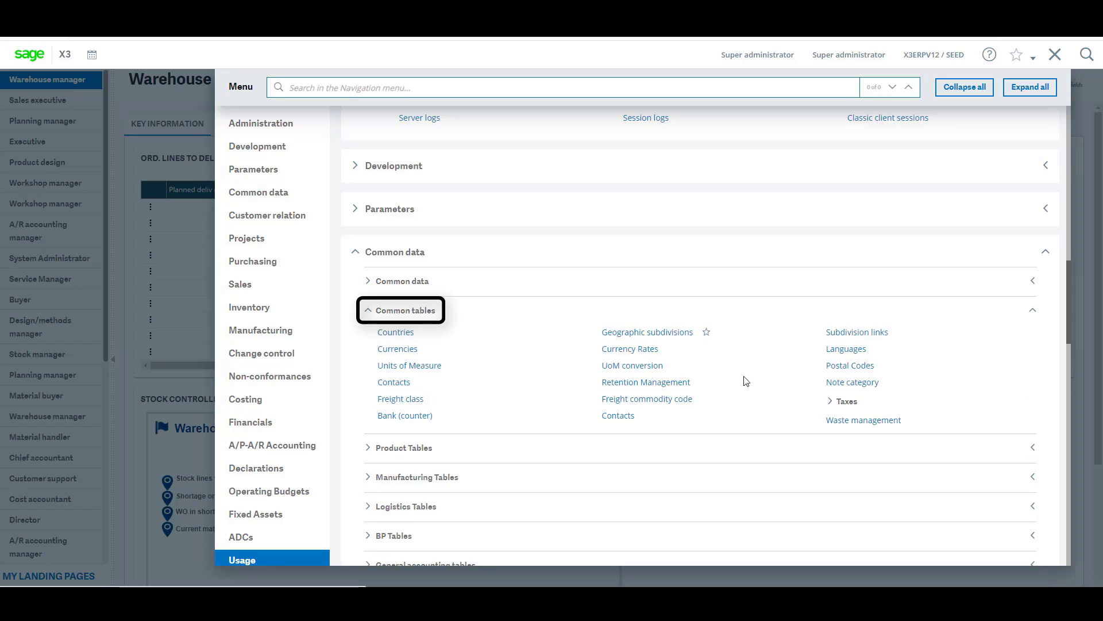
{"action": "left_click", "coordinate": [850, 401]}
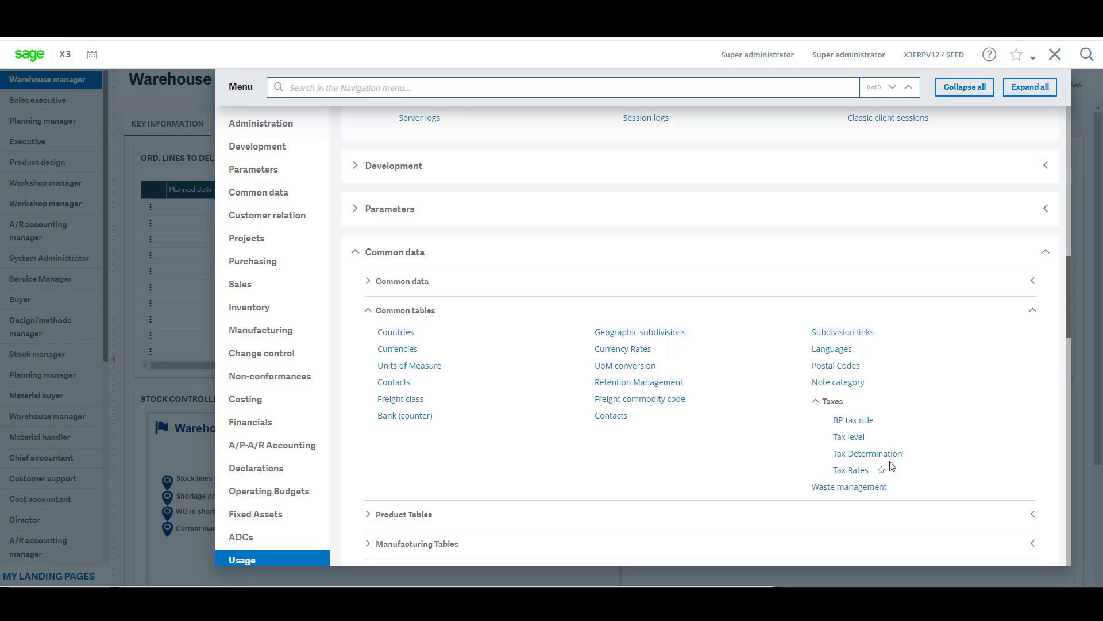
Step: Start a new tax level GB5 under British (BRI) legislation and mark it active
{"action": "left_click", "coordinate": [849, 438]}
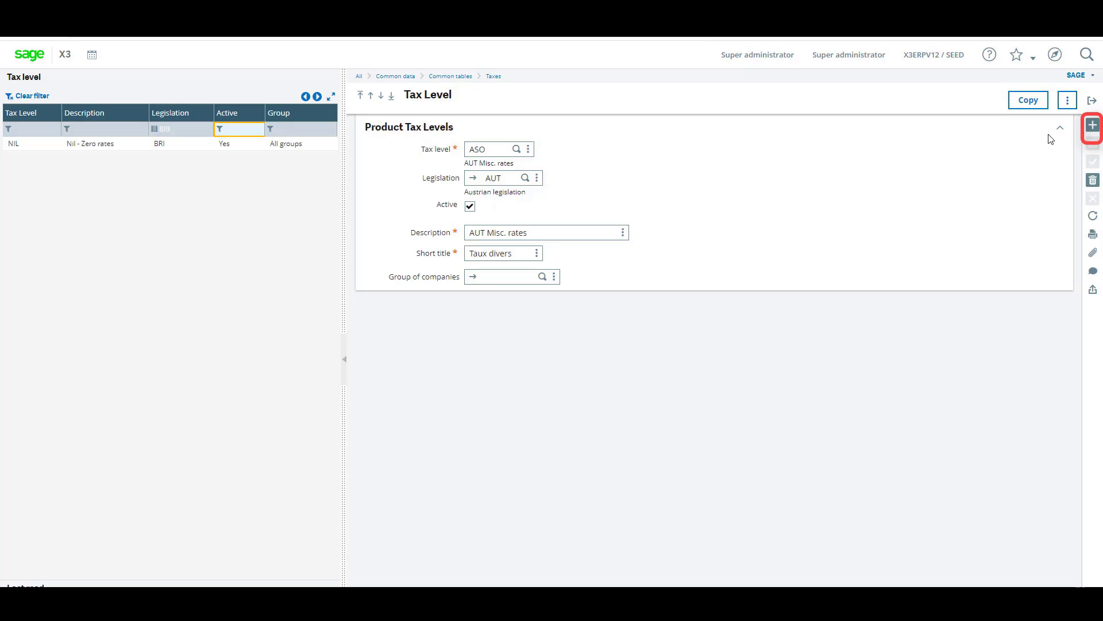
{"action": "left_click", "coordinate": [1093, 128]}
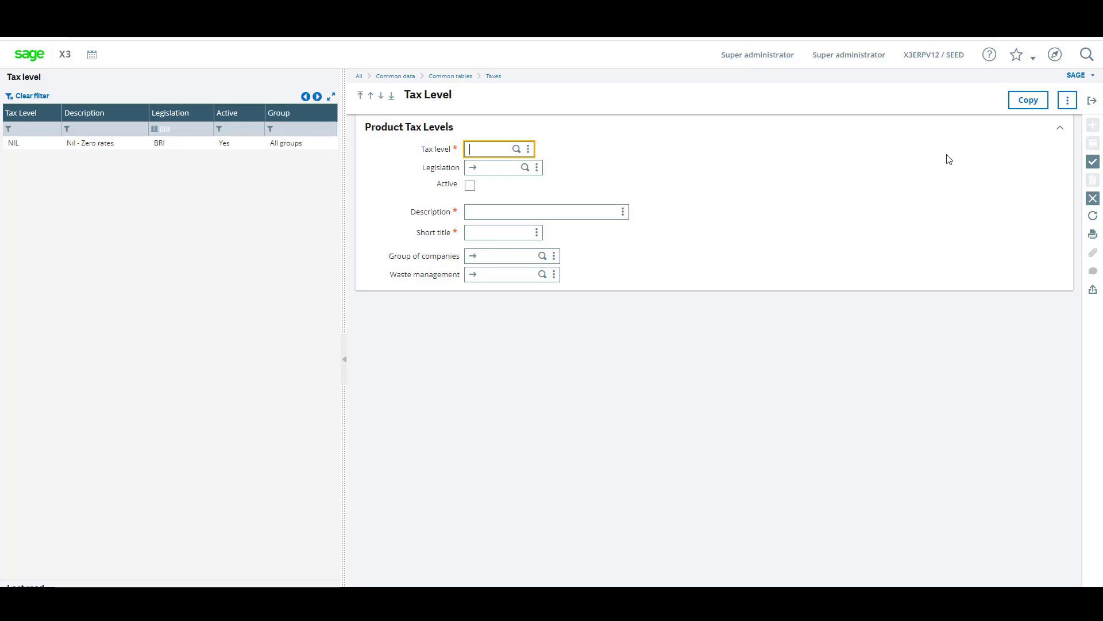
{"action": "type", "text": "GB5"}
{"action": "key", "text": "Tab"}
{"action": "type", "text": "B"}
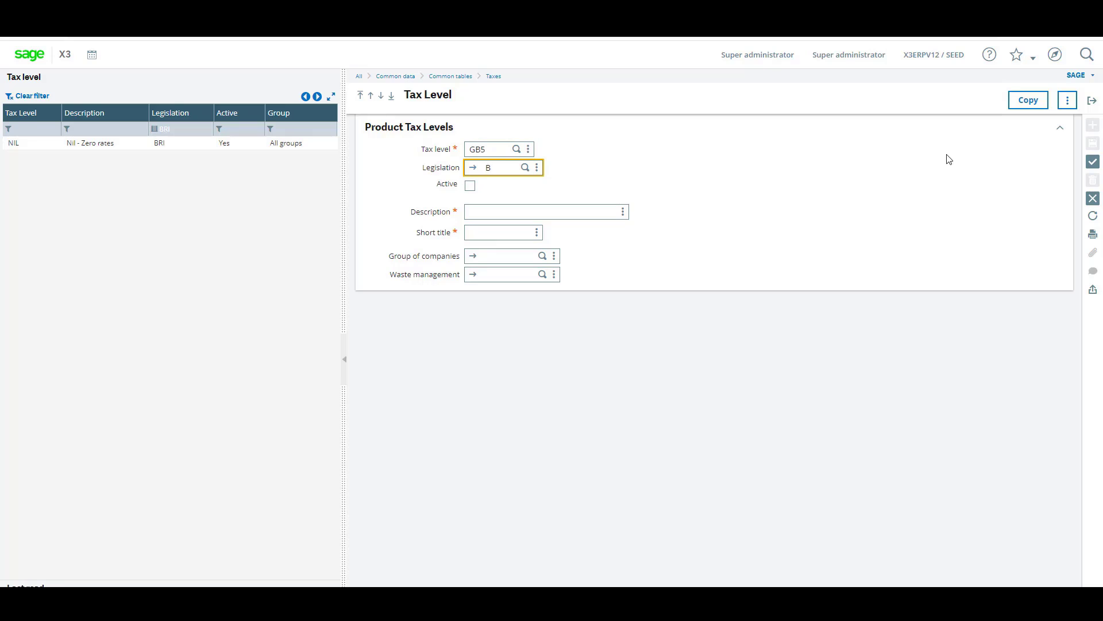
{"action": "type", "text": "RI"}
{"action": "key", "text": "Tab"}
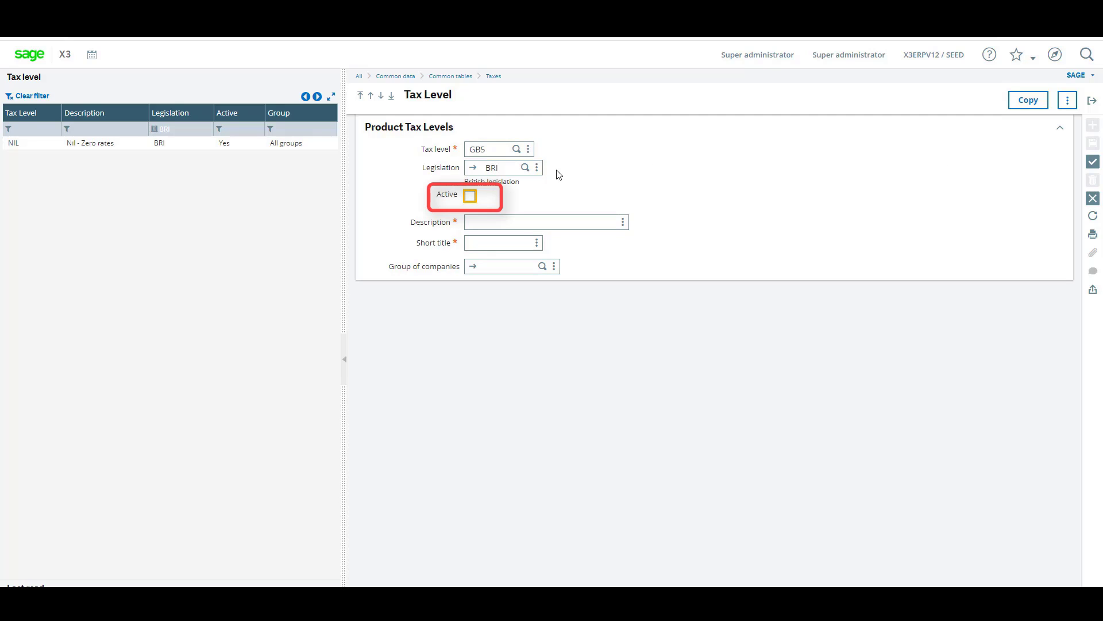
{"action": "left_click", "coordinate": [471, 196]}
Step: Give GB5 the description 'UK VAT CHANGE 5%' and short title UK5, then save it
{"action": "key", "text": "Tab"}
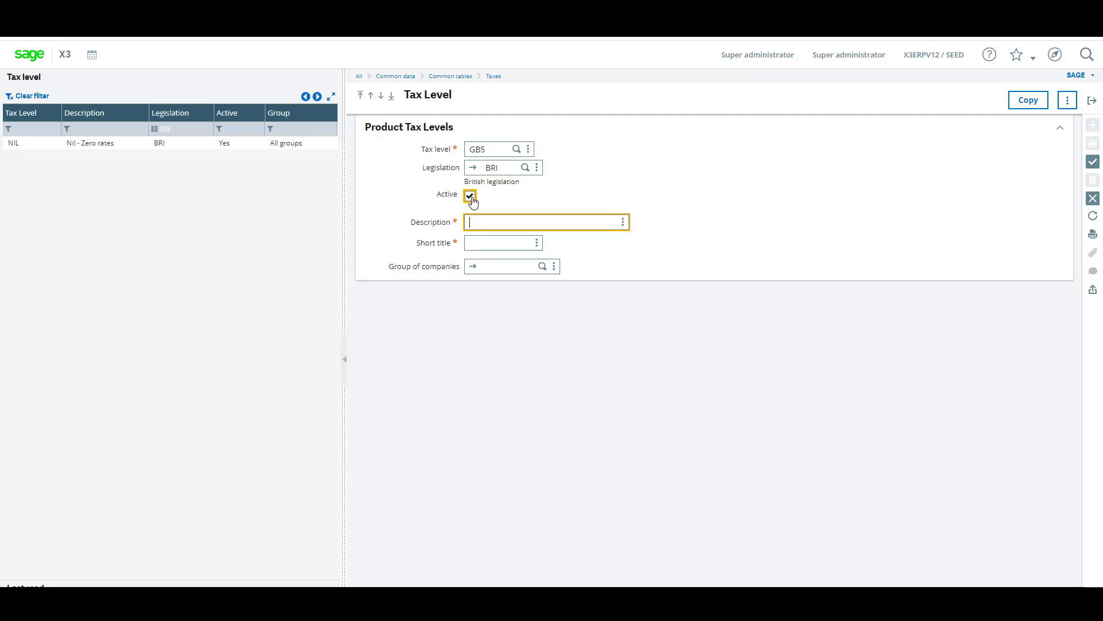
{"action": "type", "text": "UK VA"}
{"action": "type", "text": "T CHANGE 5"}
{"action": "type", "text": "%"}
{"action": "key", "text": "Tab"}
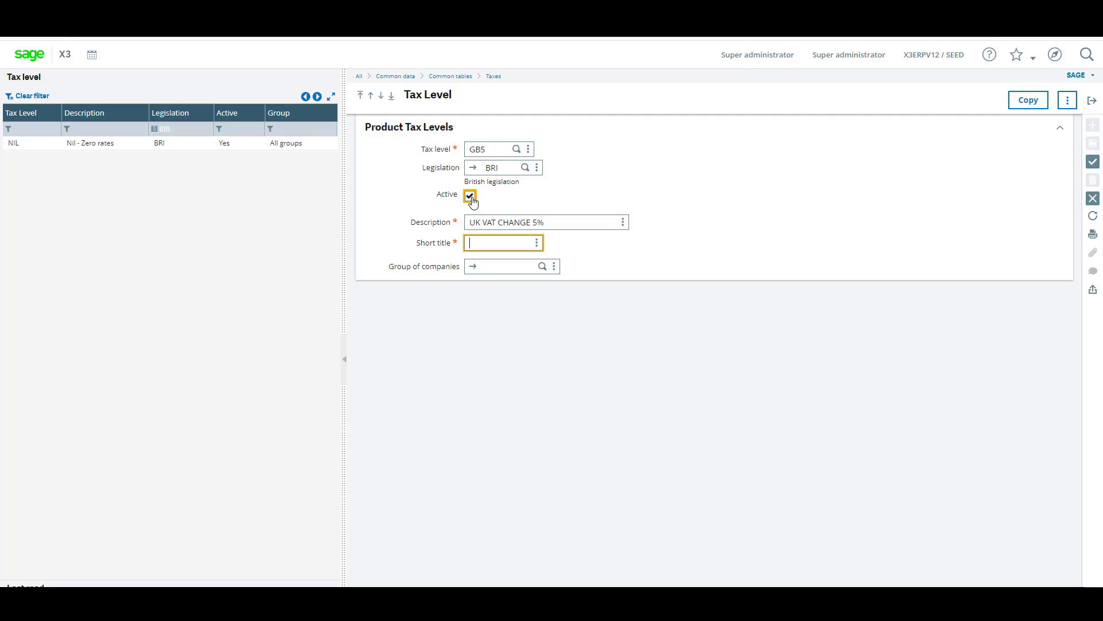
{"action": "type", "text": "UK5"}
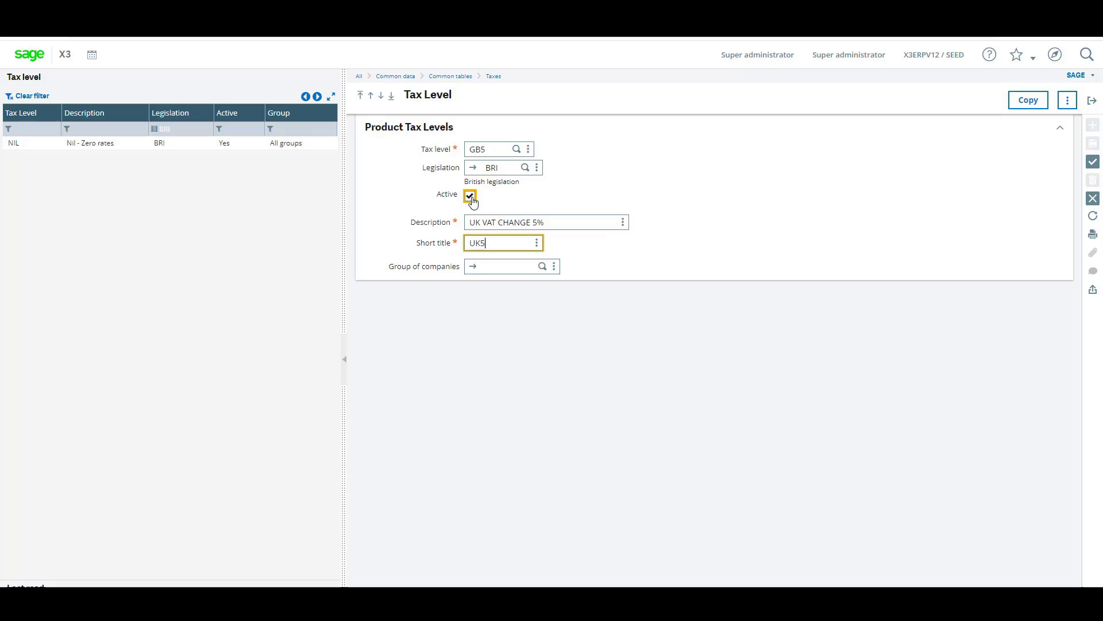
{"action": "left_click", "coordinate": [840, 208]}
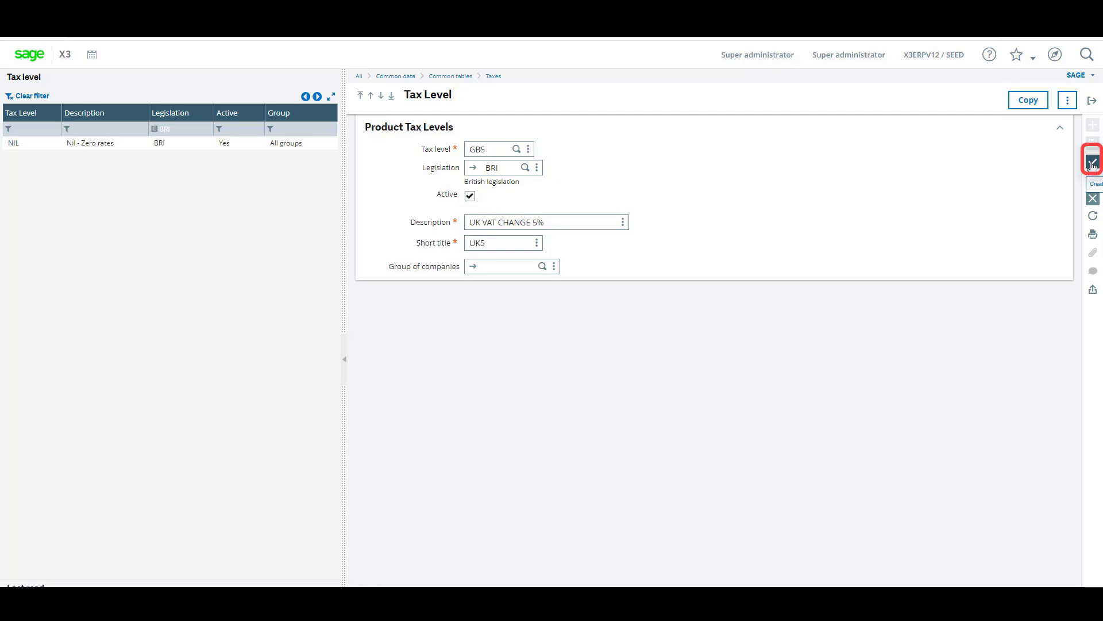
{"action": "left_click", "coordinate": [1092, 164]}
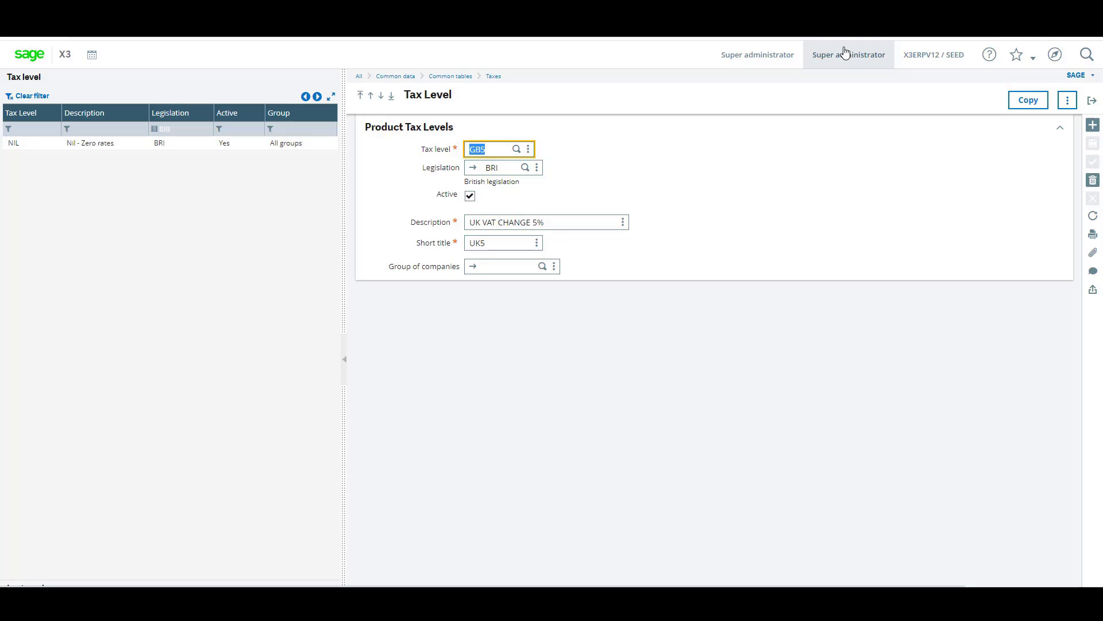
Step: Start a new BP tax rule UK05 under British (BRI) legislation
{"action": "left_click", "coordinate": [495, 83]}
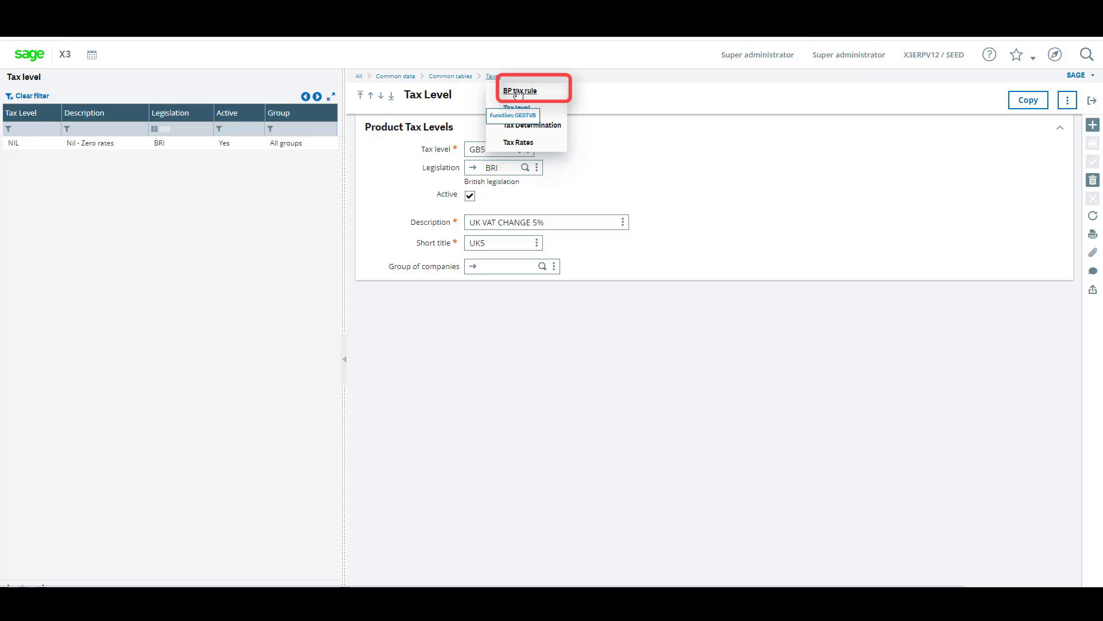
{"action": "left_click", "coordinate": [518, 93]}
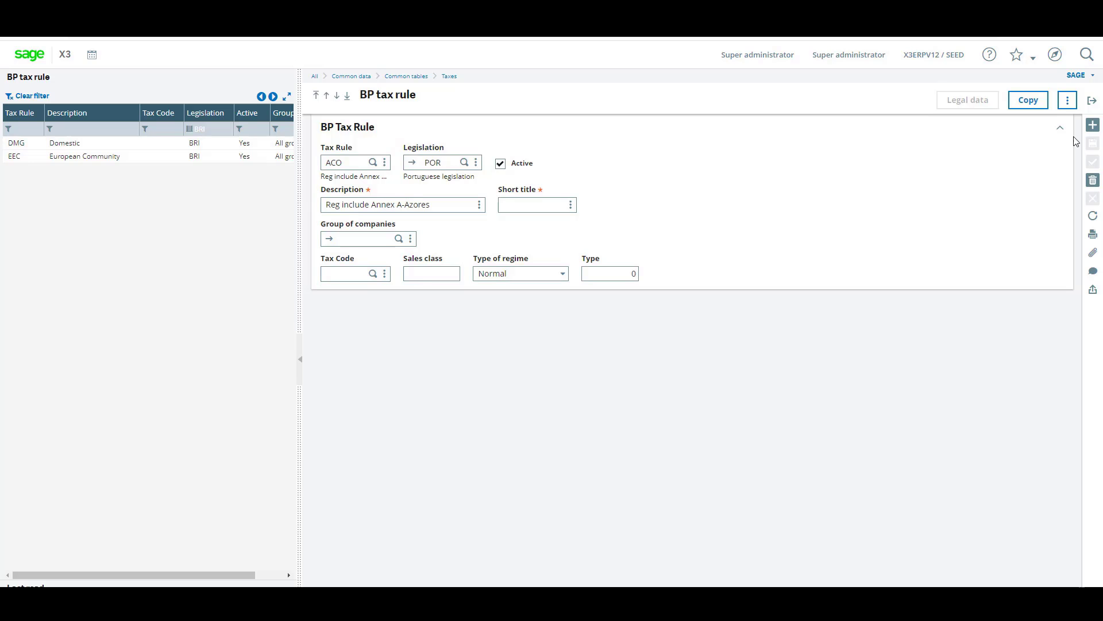
{"action": "left_click", "coordinate": [1093, 126]}
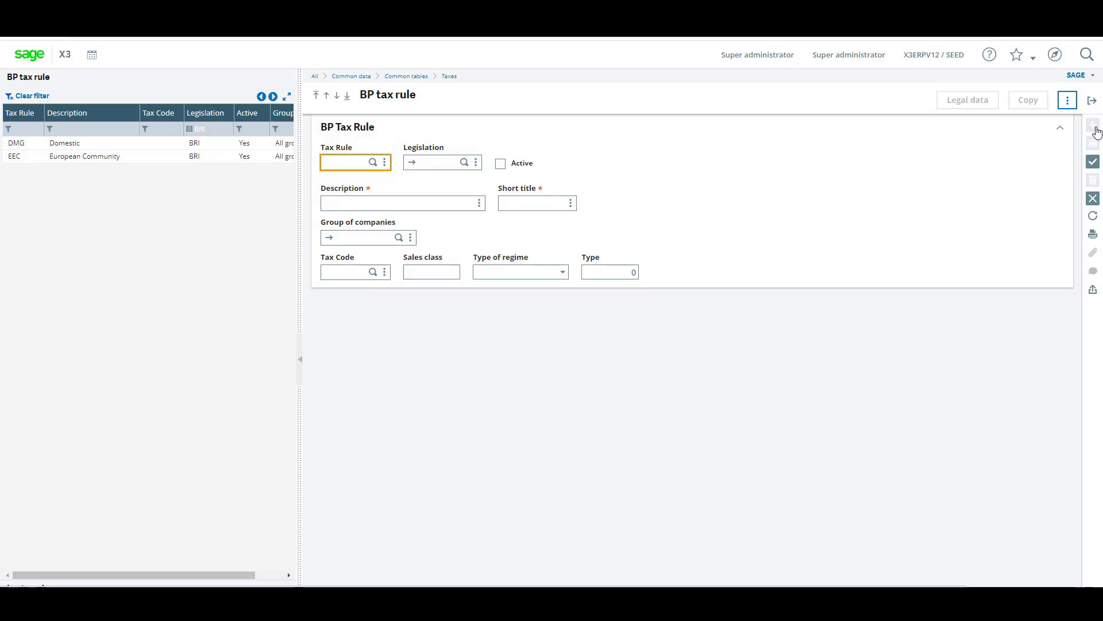
{"action": "type", "text": "UK05"}
{"action": "key", "text": "Tab"}
{"action": "type", "text": "BR"}
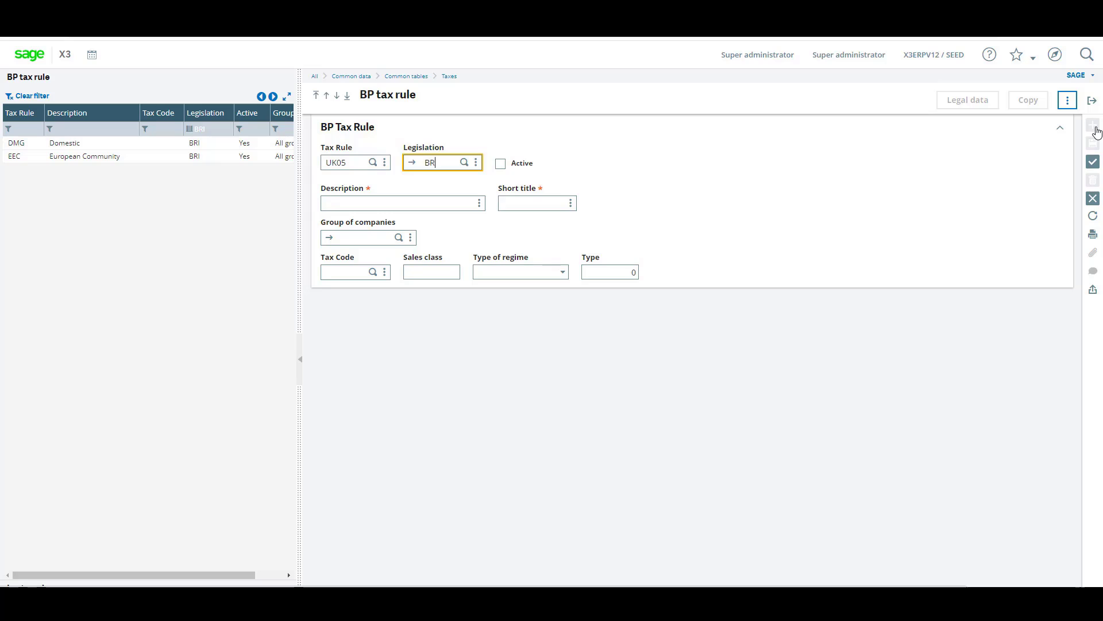
{"action": "type", "text": "I"}
{"action": "key", "text": "Tab"}
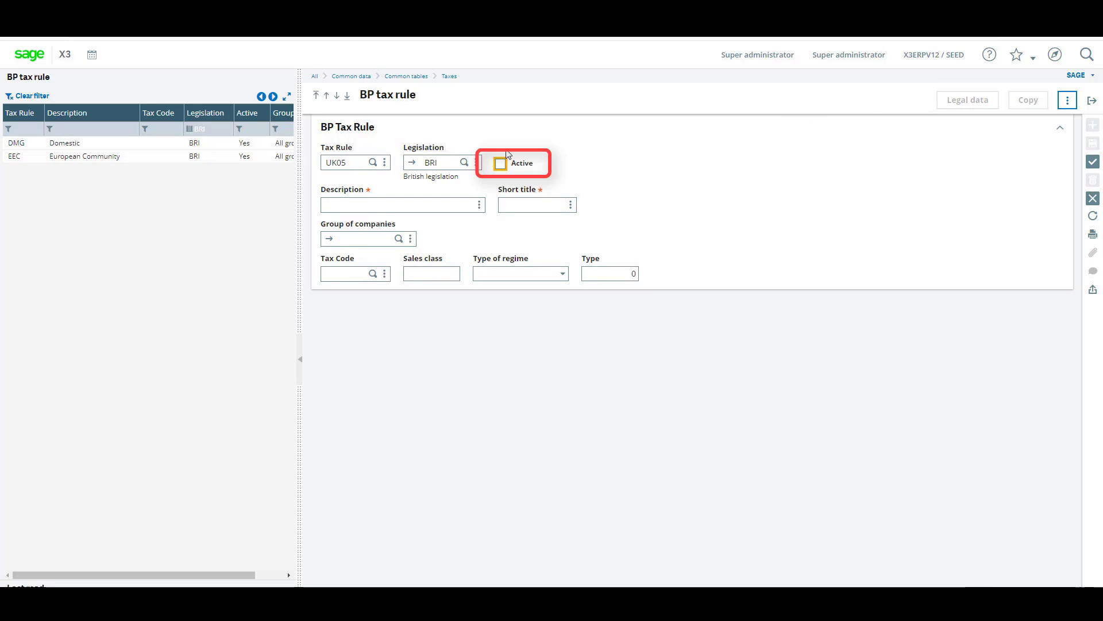
Step: Give UK05 the description 'UK VAT CHANGE 5%' and short title UK5, then save it
{"action": "key", "text": "Tab"}
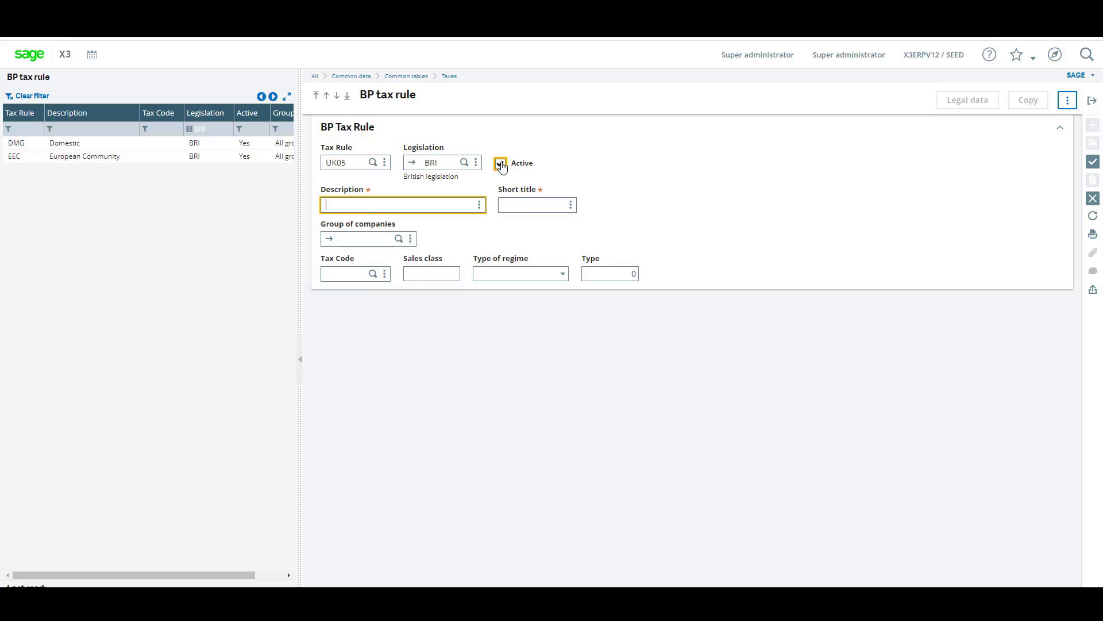
{"action": "type", "text": "UK VAT C"}
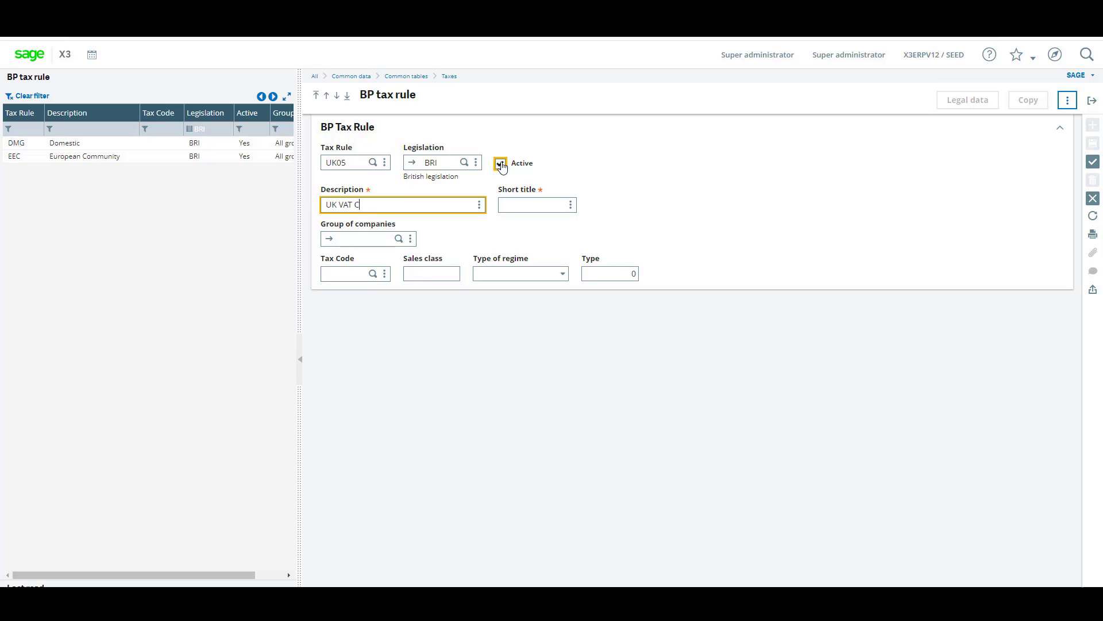
{"action": "type", "text": "HANGE 5%"}
{"action": "key", "text": "Tab"}
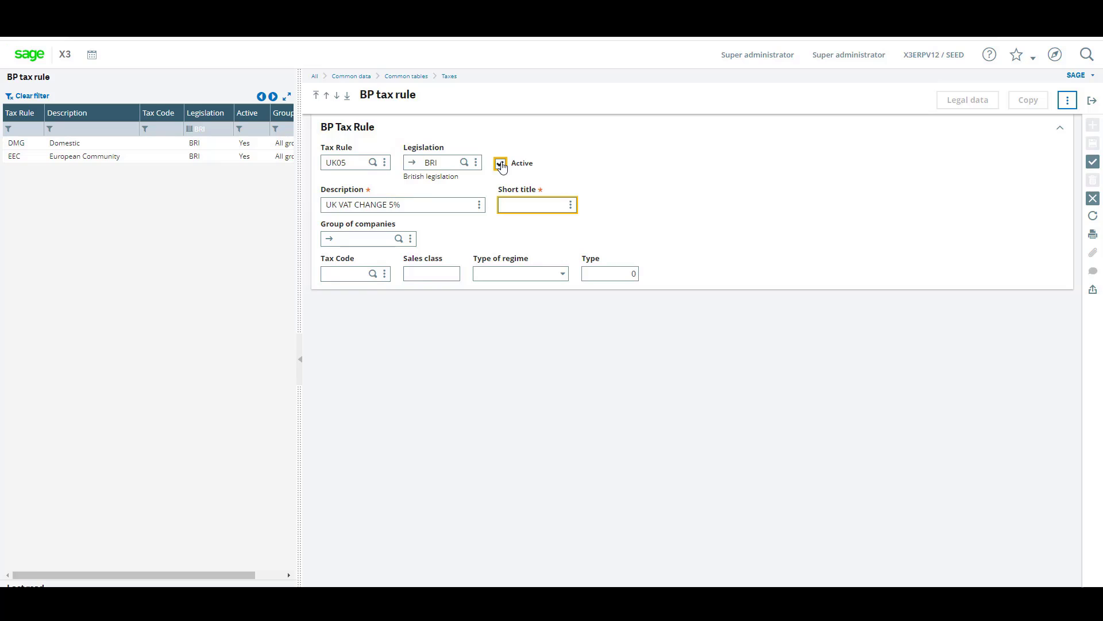
{"action": "type", "text": "UK5"}
{"action": "key", "text": "Tab"}
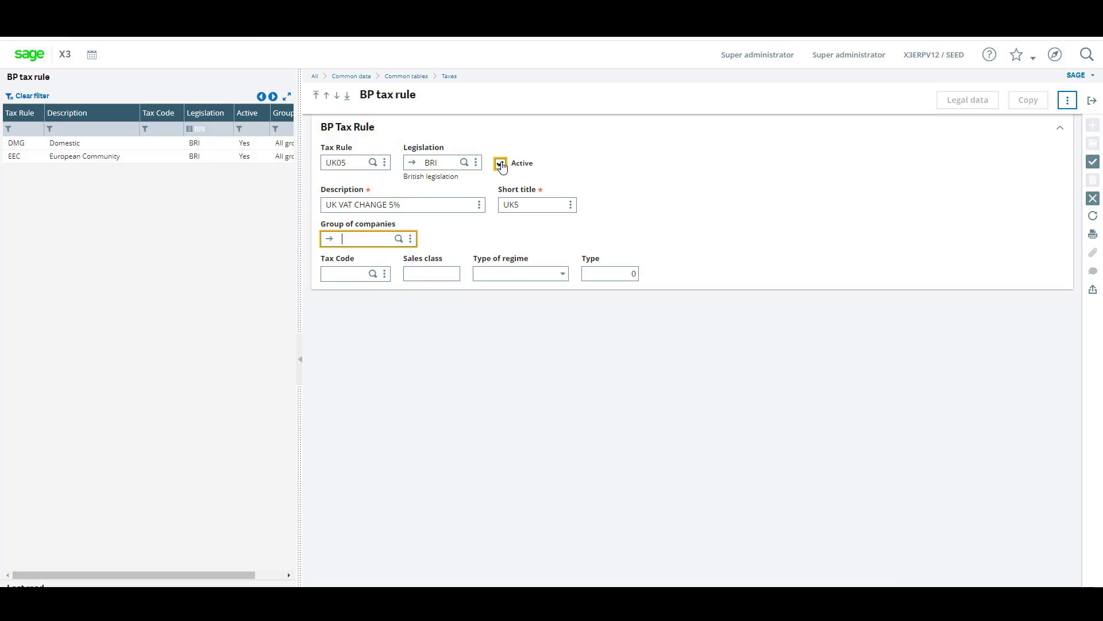
{"action": "left_click", "coordinate": [759, 209]}
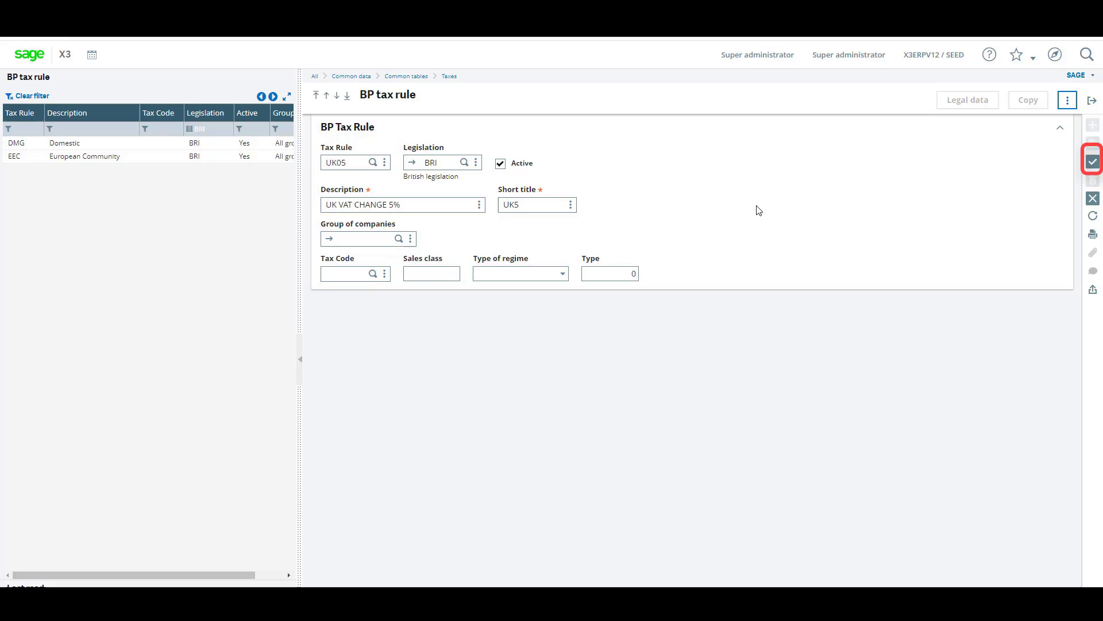
{"action": "left_click", "coordinate": [1093, 162]}
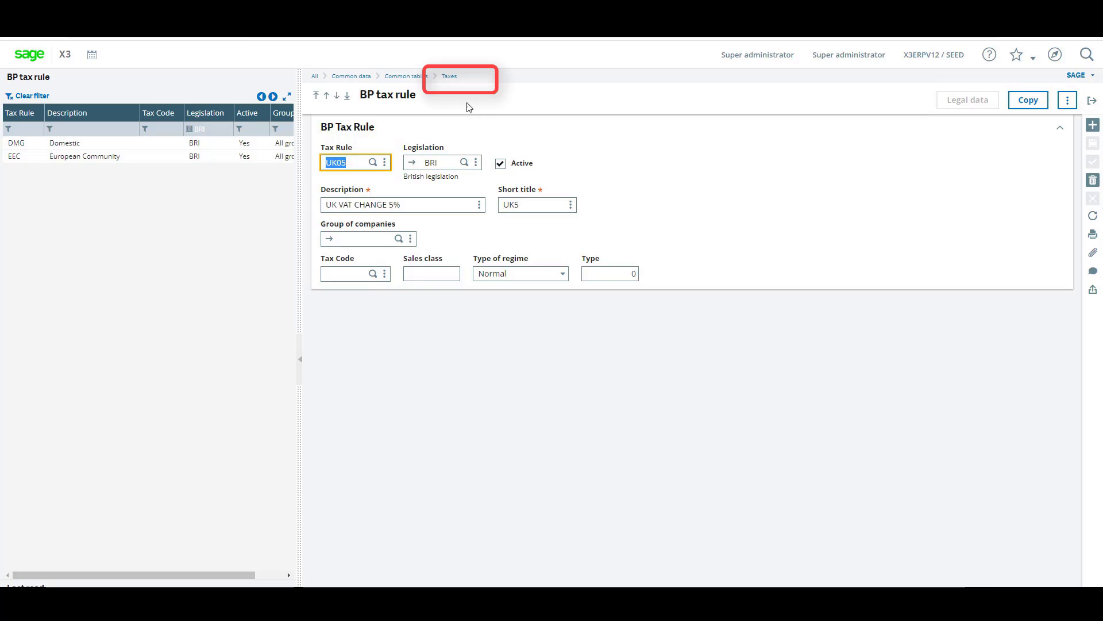
Step: Start a new tax rate GB005 under BRI, described 'UK VAT CHANGE 5%' with short title UK5
{"action": "left_click", "coordinate": [448, 78]}
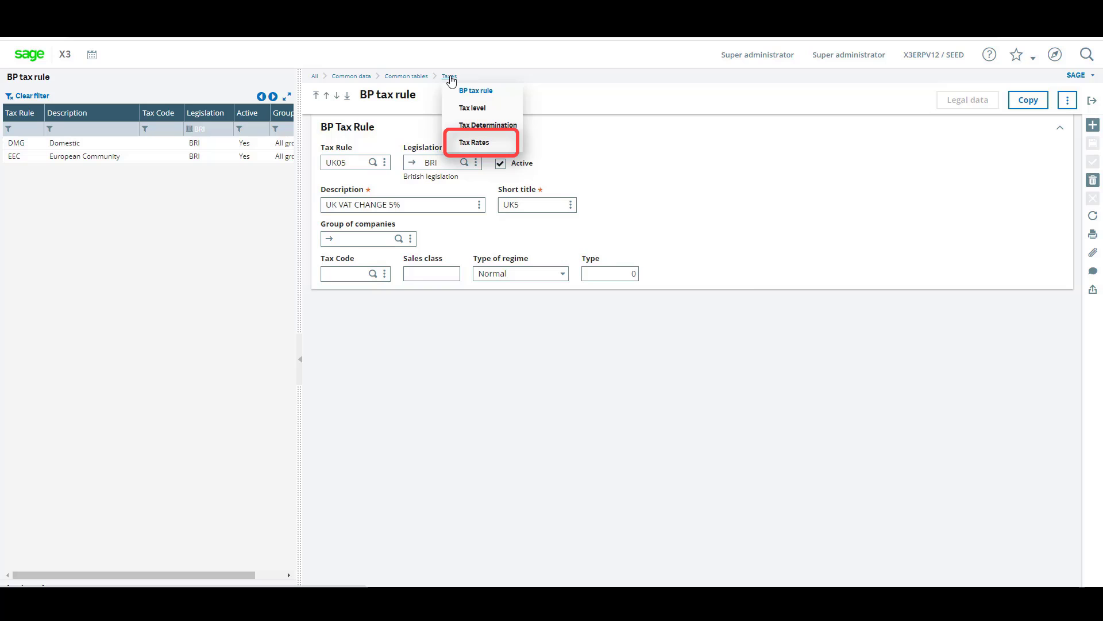
{"action": "left_click", "coordinate": [476, 143]}
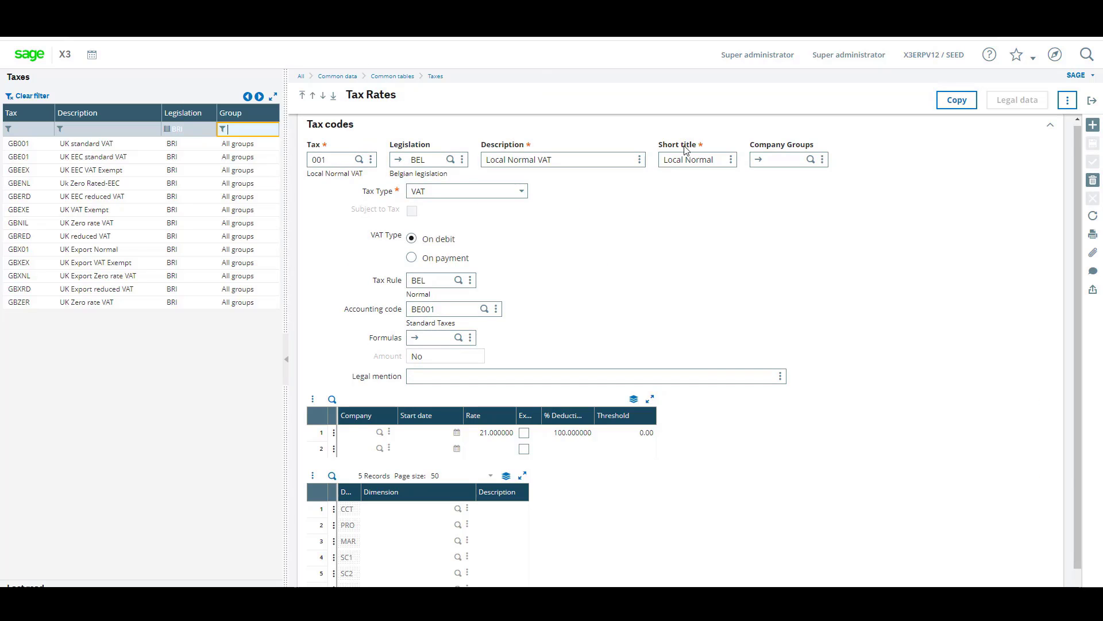
{"action": "left_click", "coordinate": [1092, 127]}
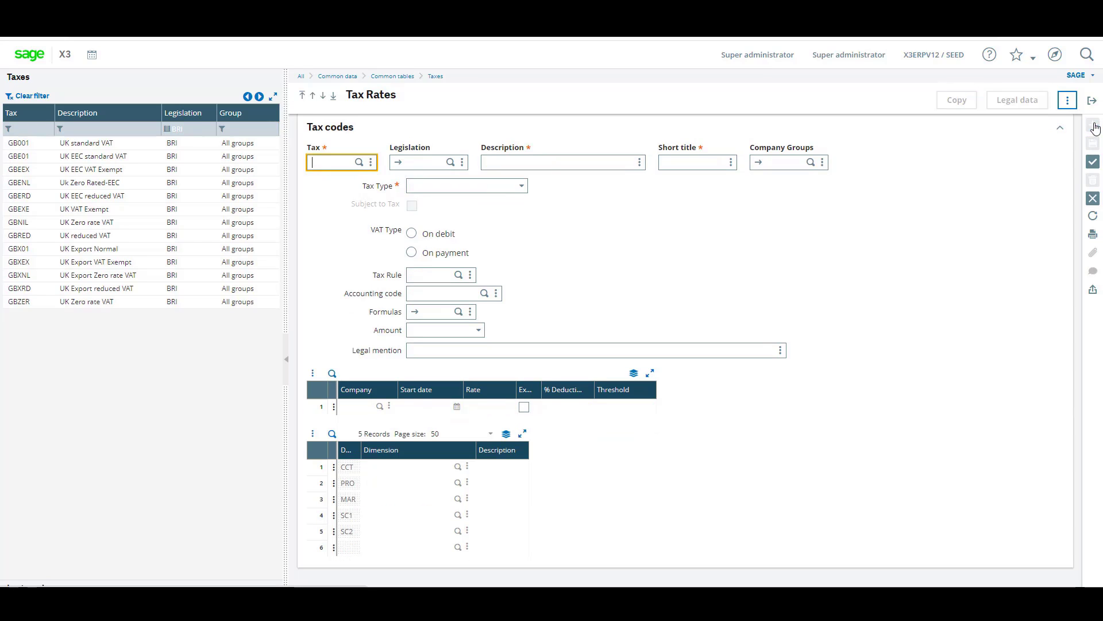
{"action": "type", "text": "GB0"}
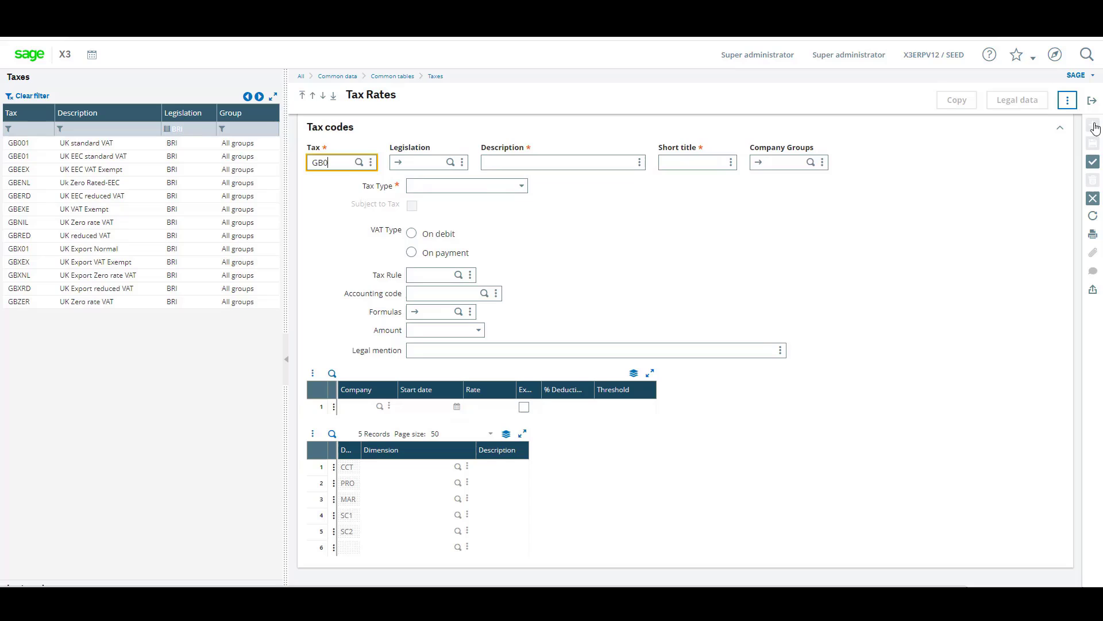
{"action": "type", "text": "05"}
{"action": "key", "text": "Tab"}
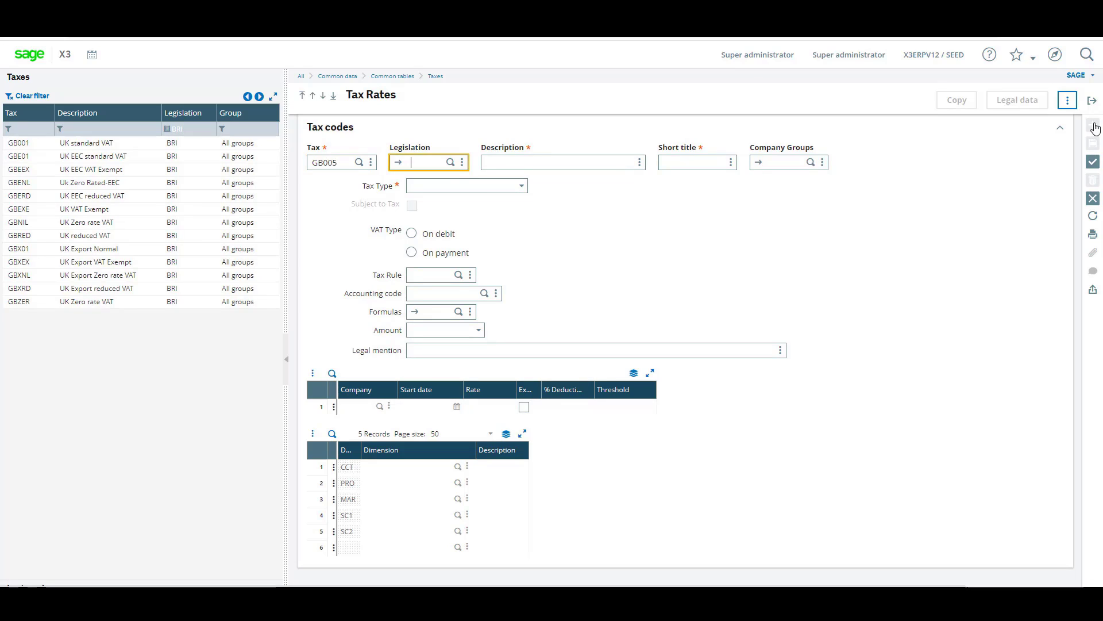
{"action": "type", "text": "BRI"}
{"action": "key", "text": "Tab"}
{"action": "type", "text": "UK VA"}
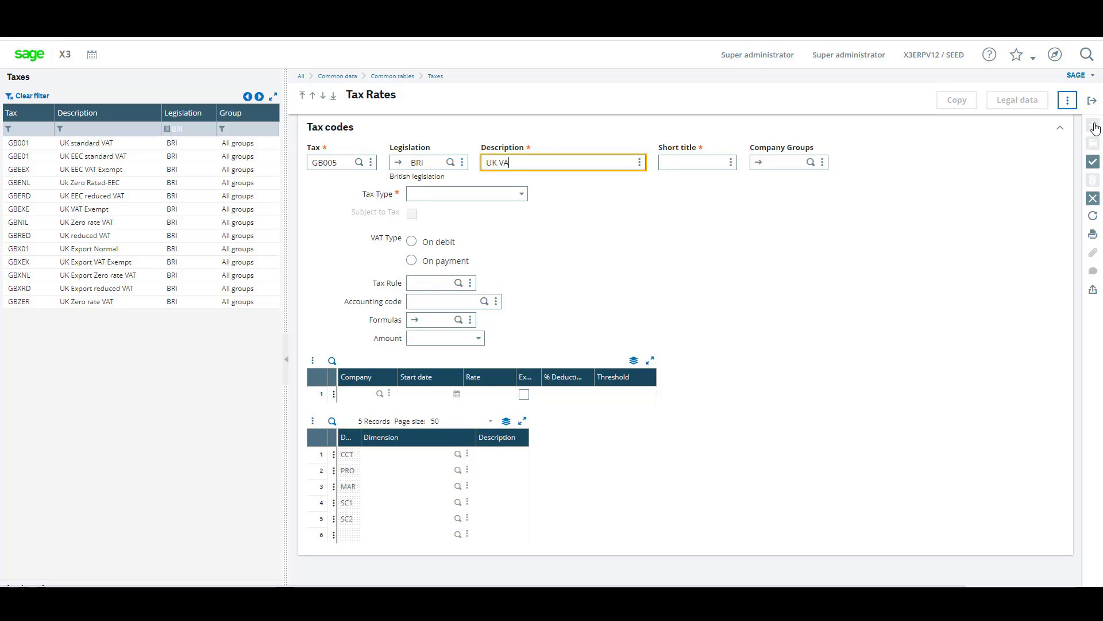
{"action": "type", "text": "T CHANGE 5%"}
{"action": "key", "text": "Tab"}
{"action": "type", "text": "U"}
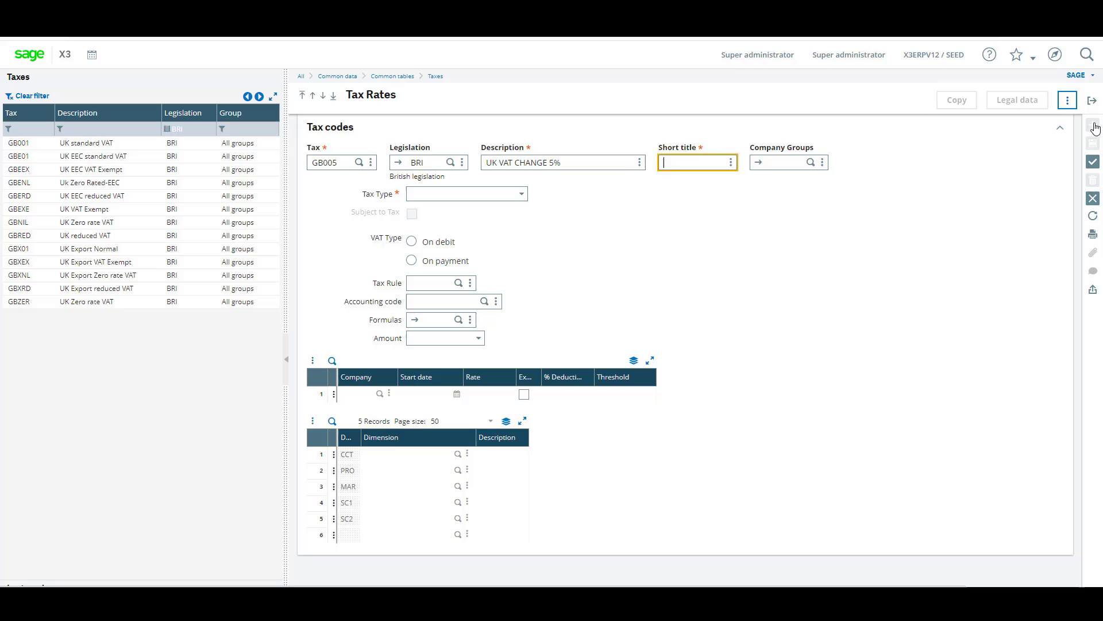
{"action": "type", "text": "KS"}
{"action": "key", "text": "Tab"}
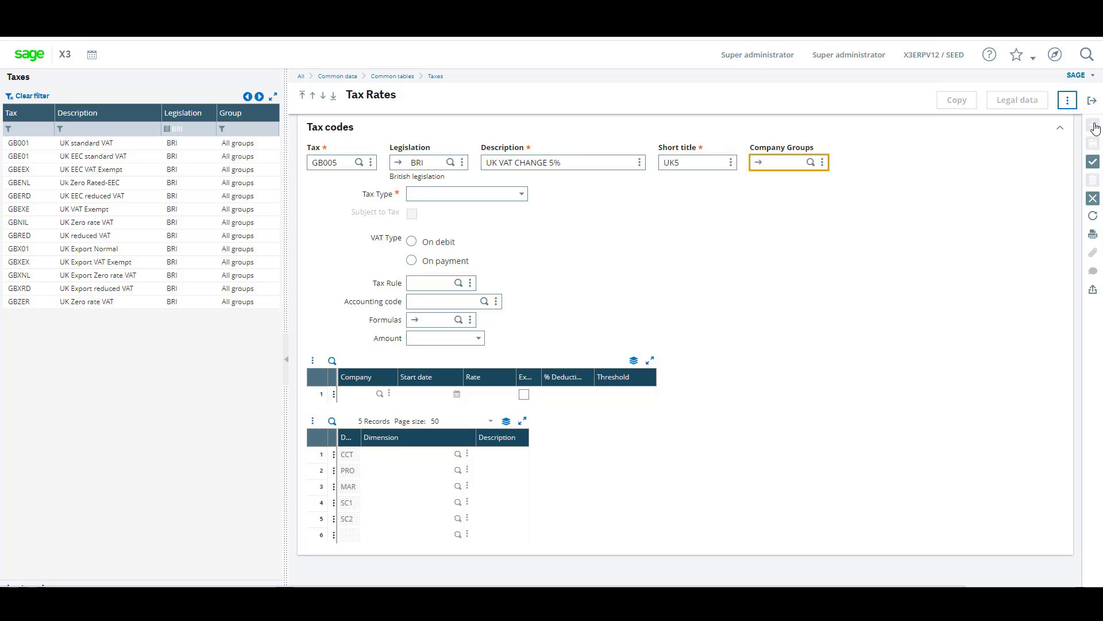
Step: Set GB005 as VAT on debit with tax rule UK05 and accounting code STD
{"action": "key", "text": "Tab"}
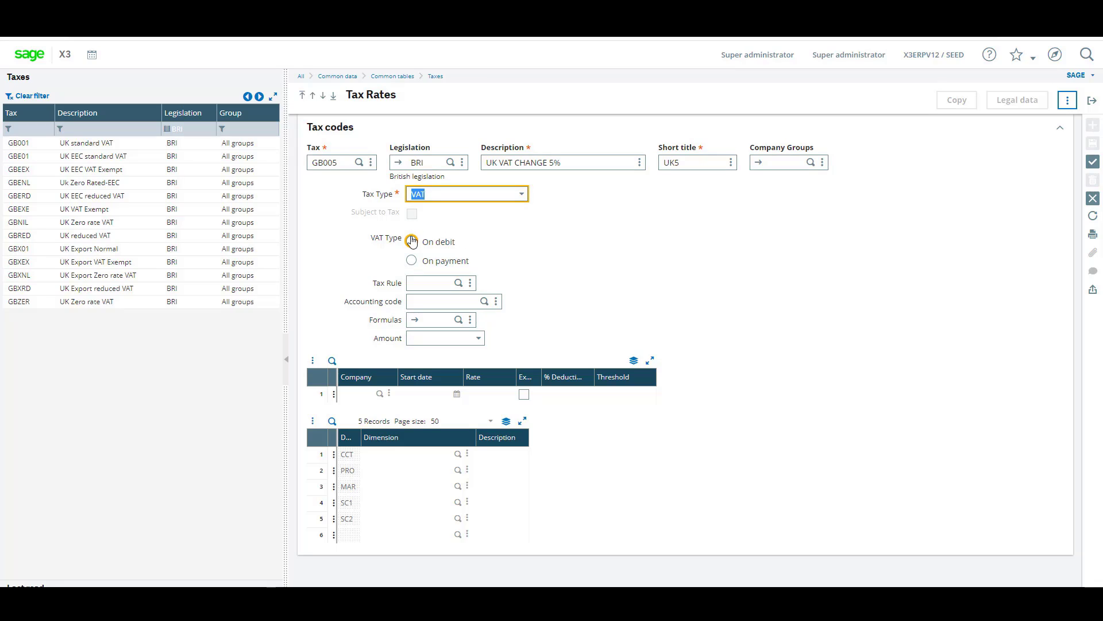
{"action": "left_click", "coordinate": [412, 242]}
{"action": "key", "text": "Tab"}
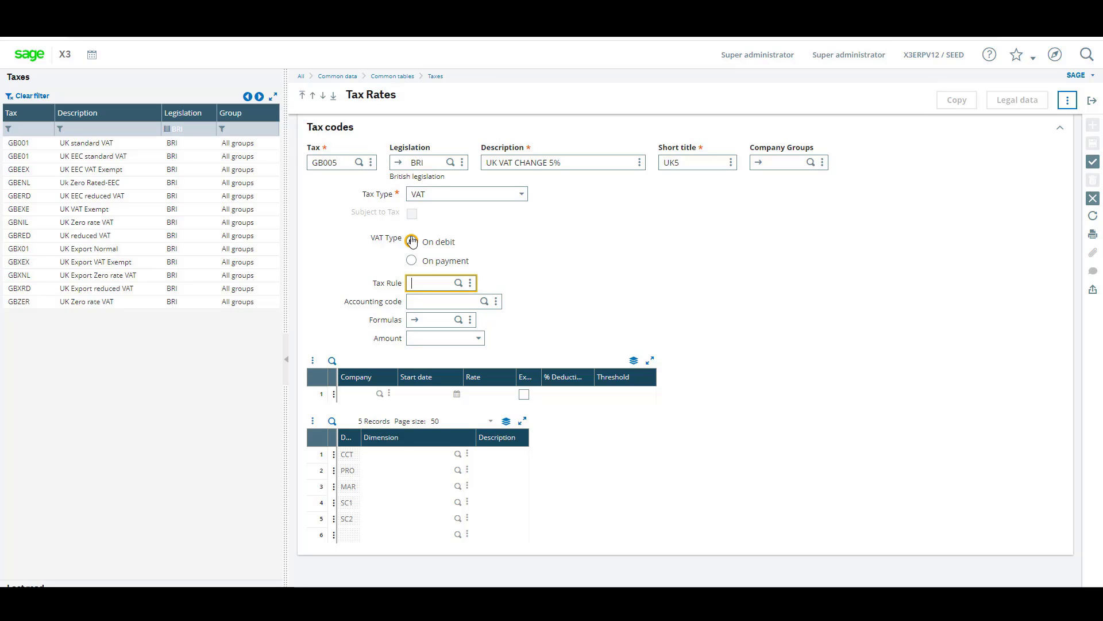
{"action": "type", "text": "UK05"}
{"action": "key", "text": "Tab"}
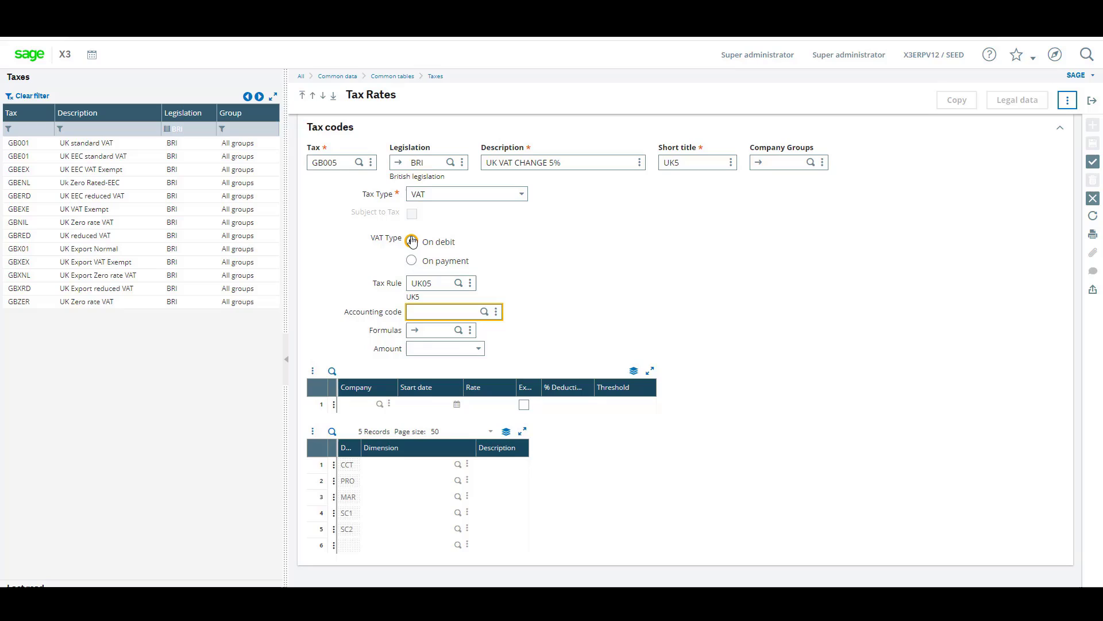
{"action": "type", "text": "STD"}
{"action": "key", "text": "Tab"}
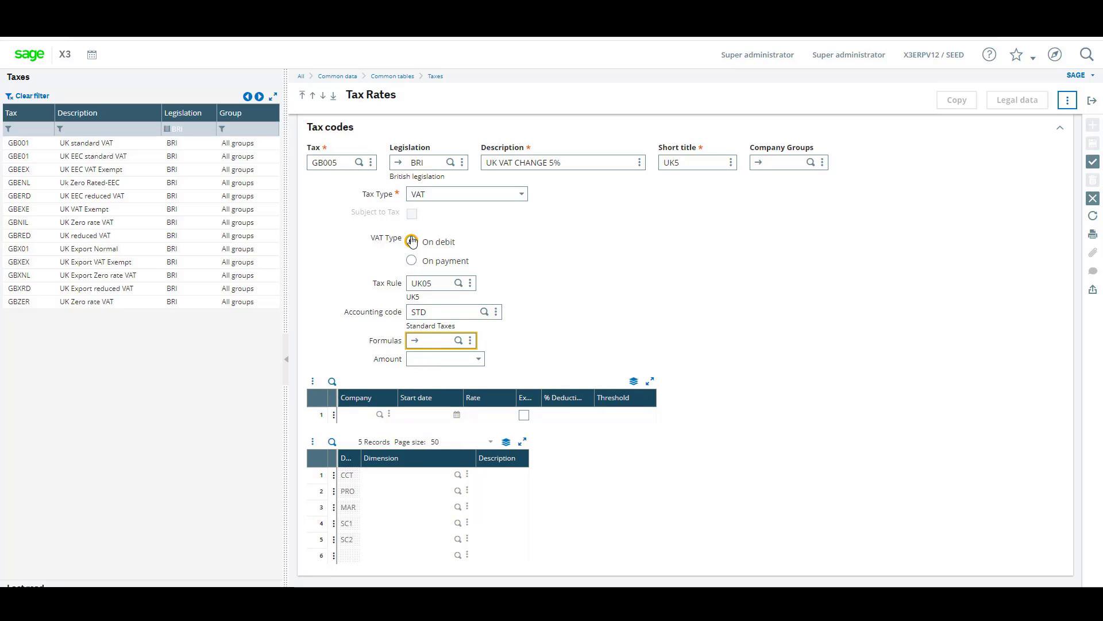
Step: Enter a 5% rate starting 15/07/20 and save tax code GB005
{"action": "left_click", "coordinate": [421, 417]}
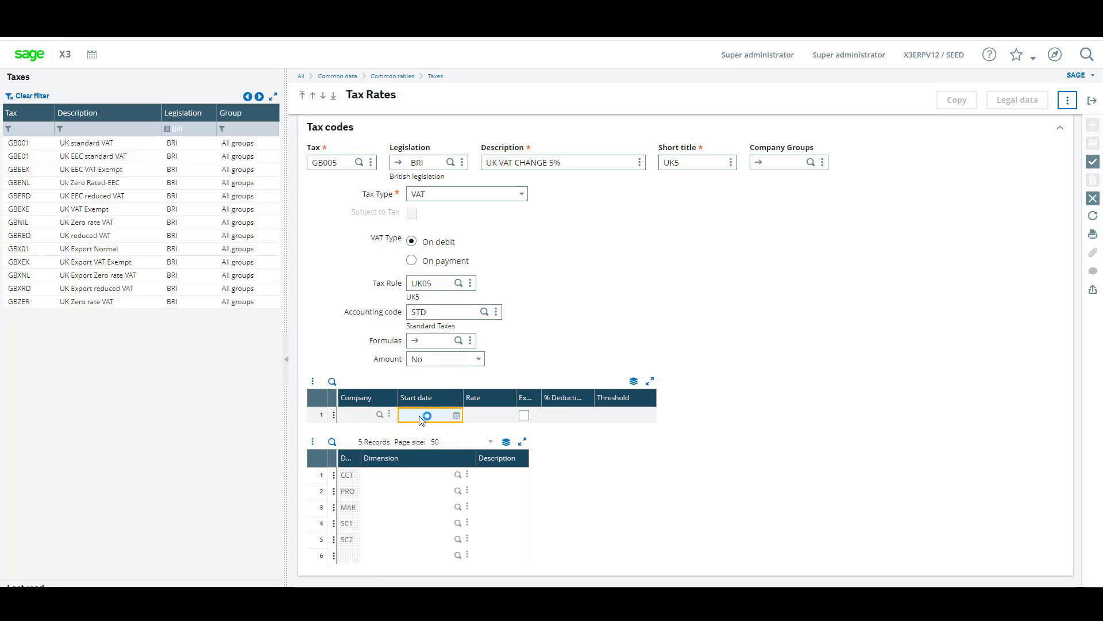
{"action": "type", "text": "1507"}
{"action": "type", "text": "2"}
{"action": "key", "text": "Tab"}
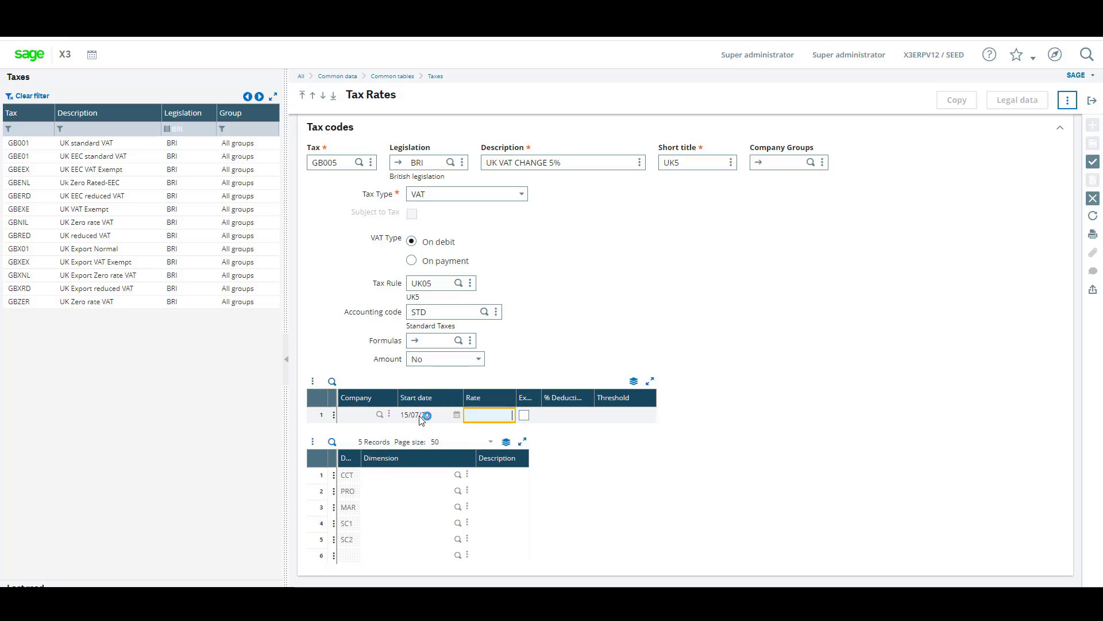
{"action": "type", "text": "5"}
{"action": "key", "text": "Tab"}
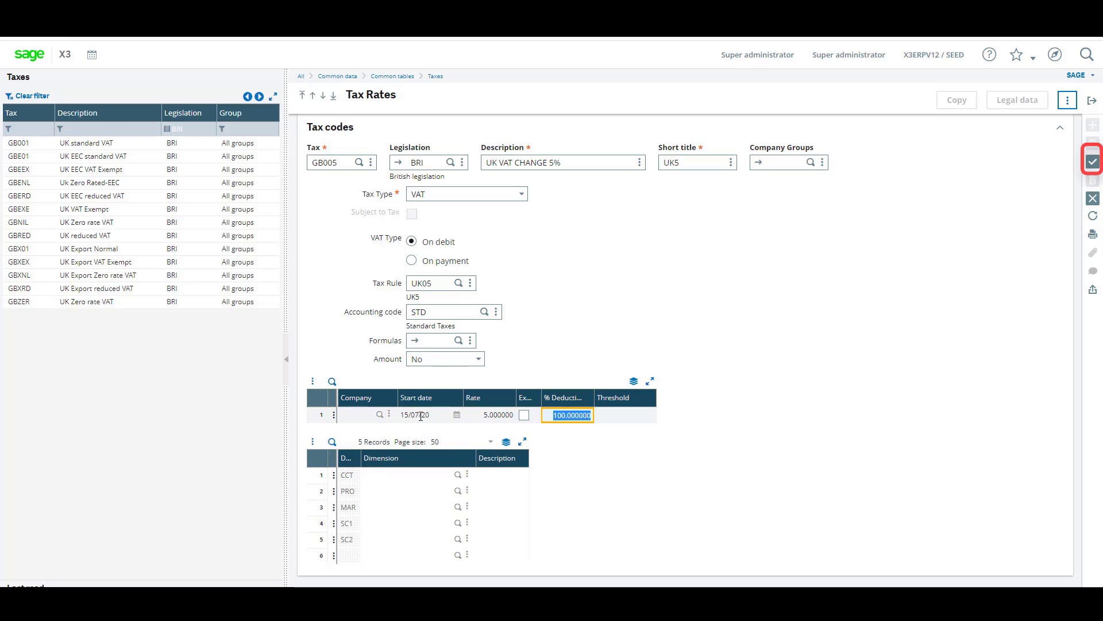
{"action": "left_click", "coordinate": [1091, 161]}
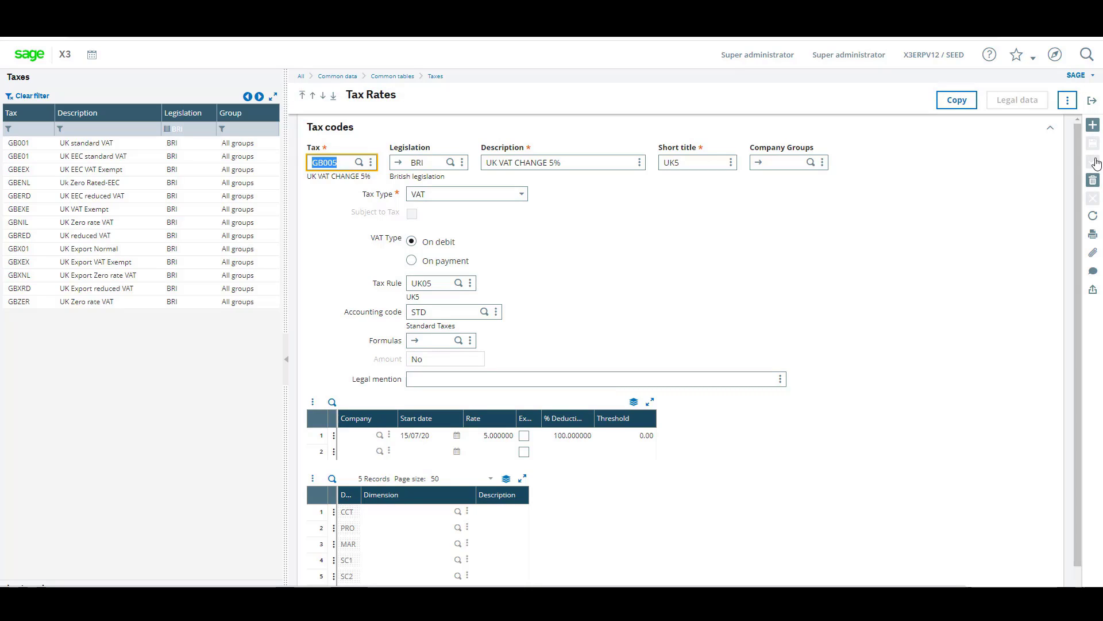
Step: Start a new tax determination UK05_UK05 under British (BRI) legislation
{"action": "left_click", "coordinate": [449, 76]}
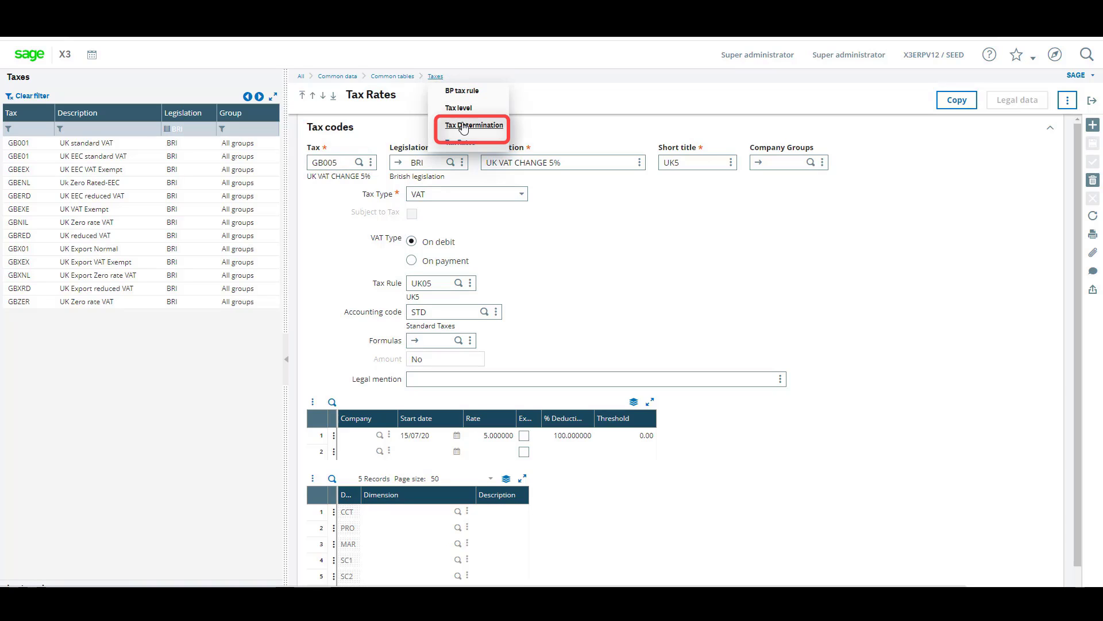
{"action": "left_click", "coordinate": [463, 127]}
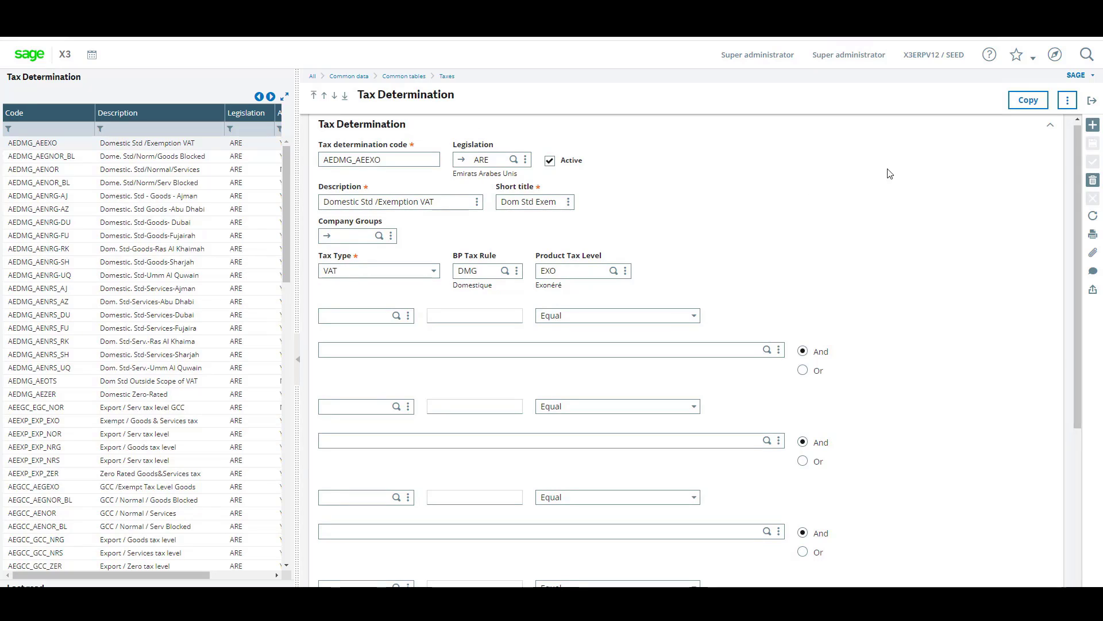
{"action": "left_click", "coordinate": [1093, 125]}
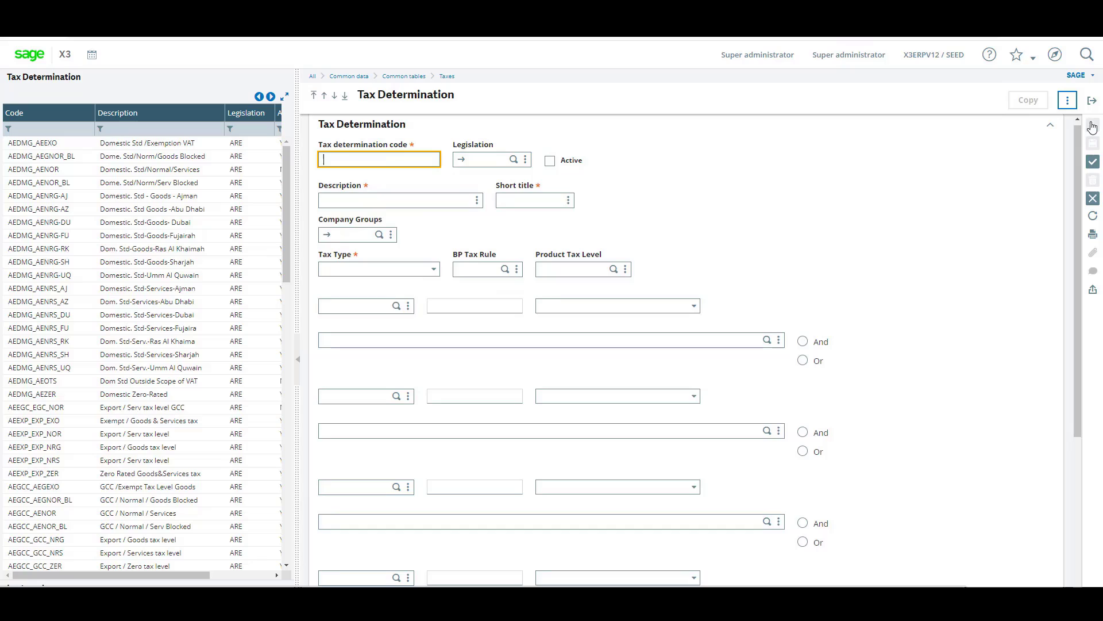
{"action": "type", "text": "UK05_"}
{"action": "type", "text": "UK0"}
{"action": "type", "text": "5"}
{"action": "key", "text": "Tab"}
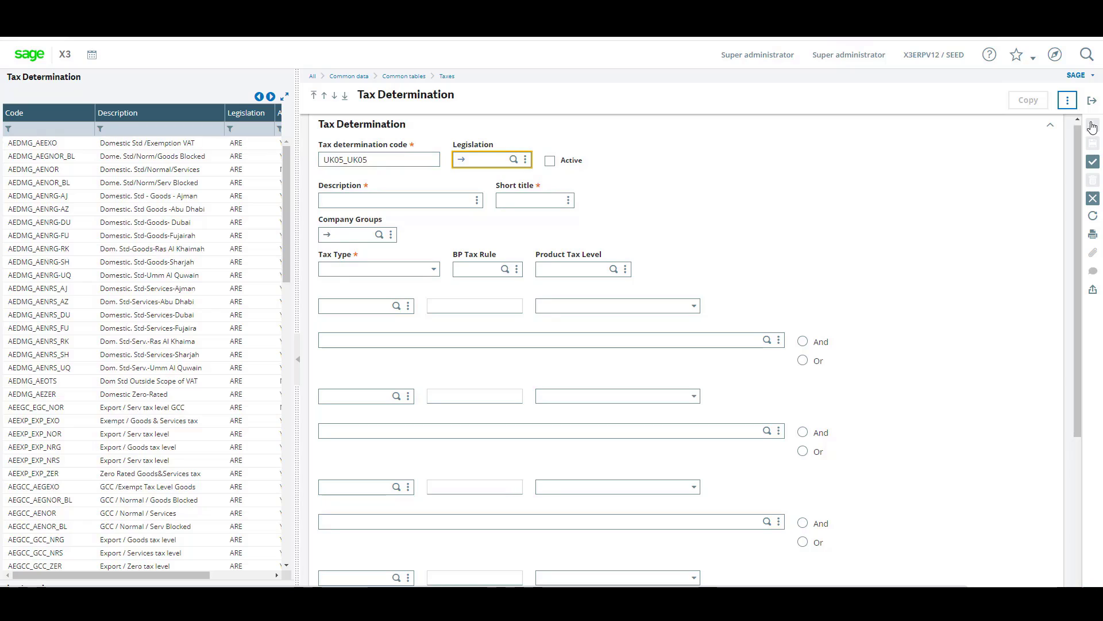
{"action": "type", "text": "BRI"}
{"action": "key", "text": "Tab"}
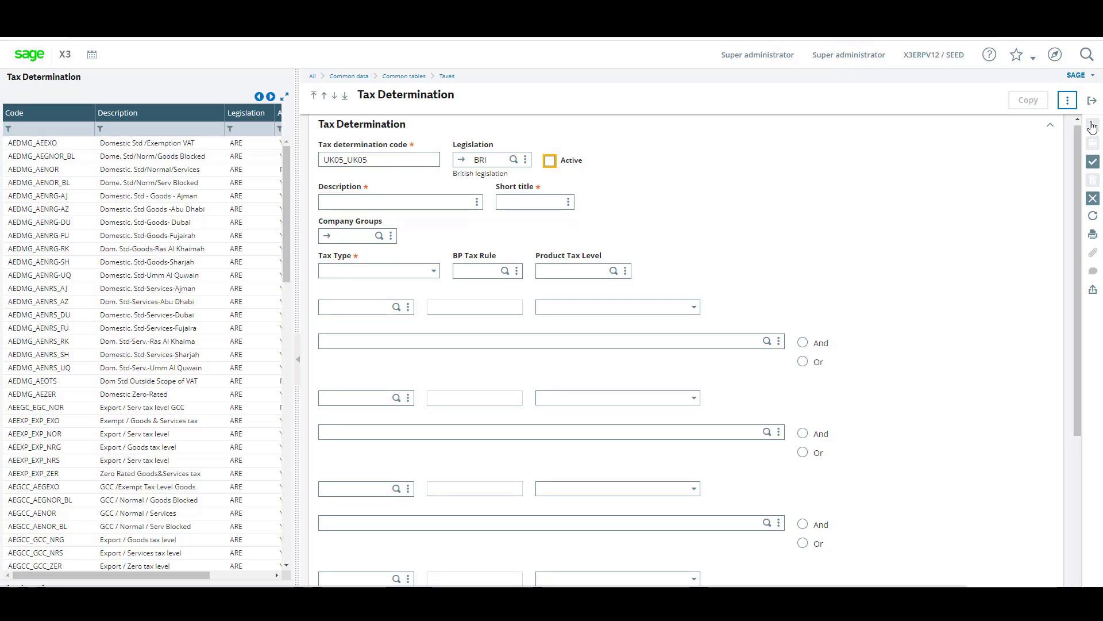
Step: Mark UK05_UK05 active and describe it 'UK VAT CHANGE 5%'
{"action": "left_click", "coordinate": [549, 162]}
{"action": "key", "text": "Tab"}
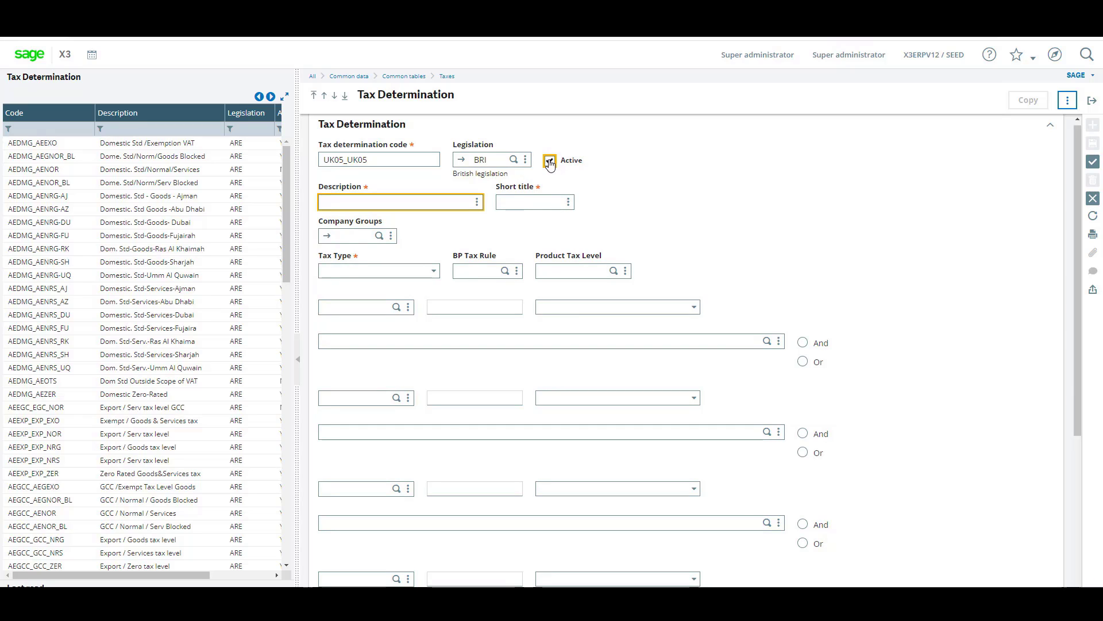
{"action": "type", "text": "UK"}
{"action": "type", "text": " VAT CHANGE "}
{"action": "type", "text": "5%"}
{"action": "key", "text": "Tab"}
{"action": "type", "text": "UK5"}
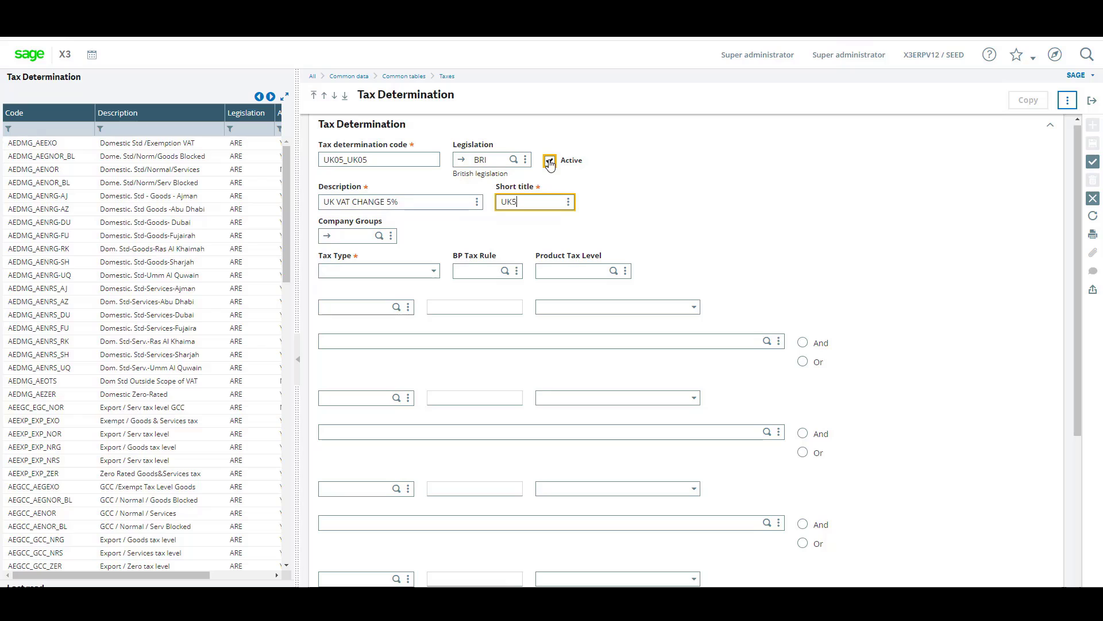
Step: Enter short title UK5, keep tax type VAT, and link BP tax rule UK05 and product tax level GB5
{"action": "key", "text": "Tab"}
{"action": "key", "text": "Tab"}
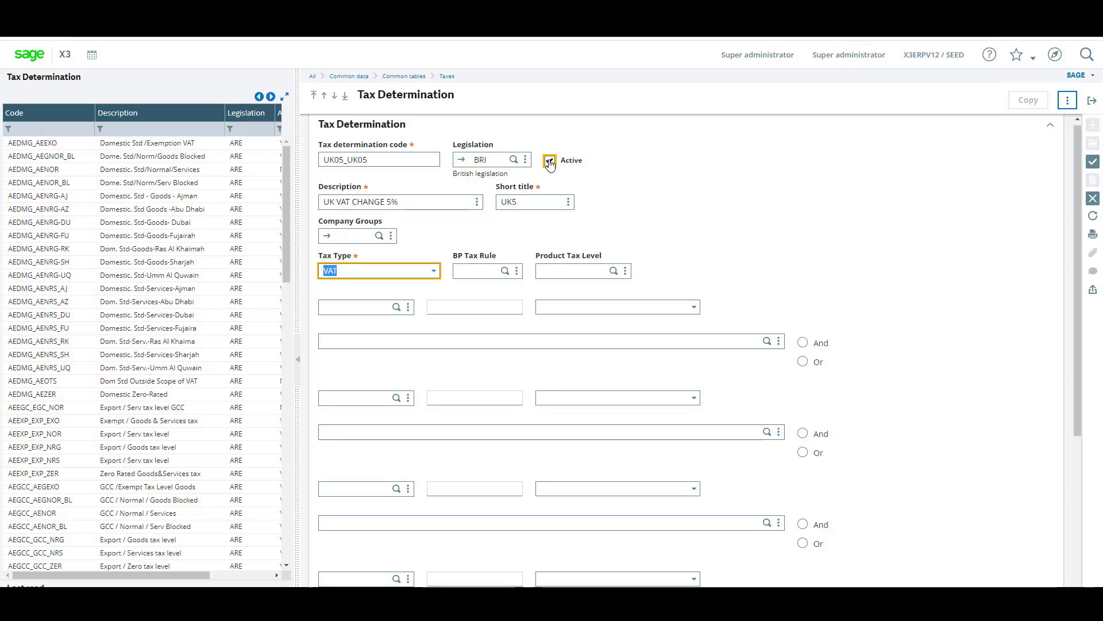
{"action": "key", "text": "Tab"}
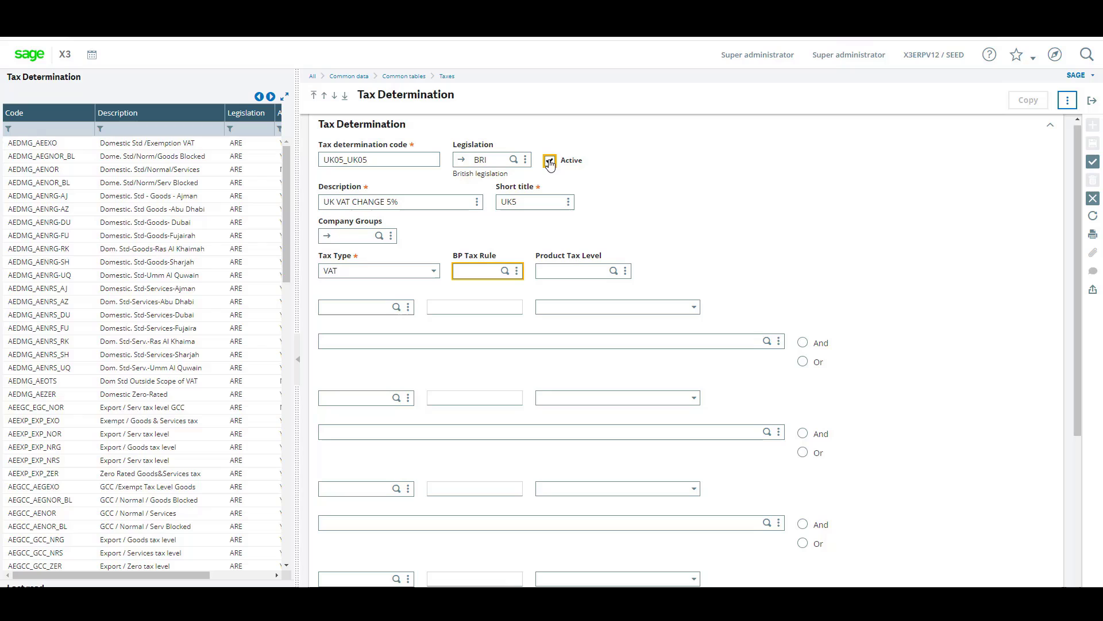
{"action": "type", "text": "U"}
{"action": "type", "text": "K05"}
{"action": "key", "text": "Tab"}
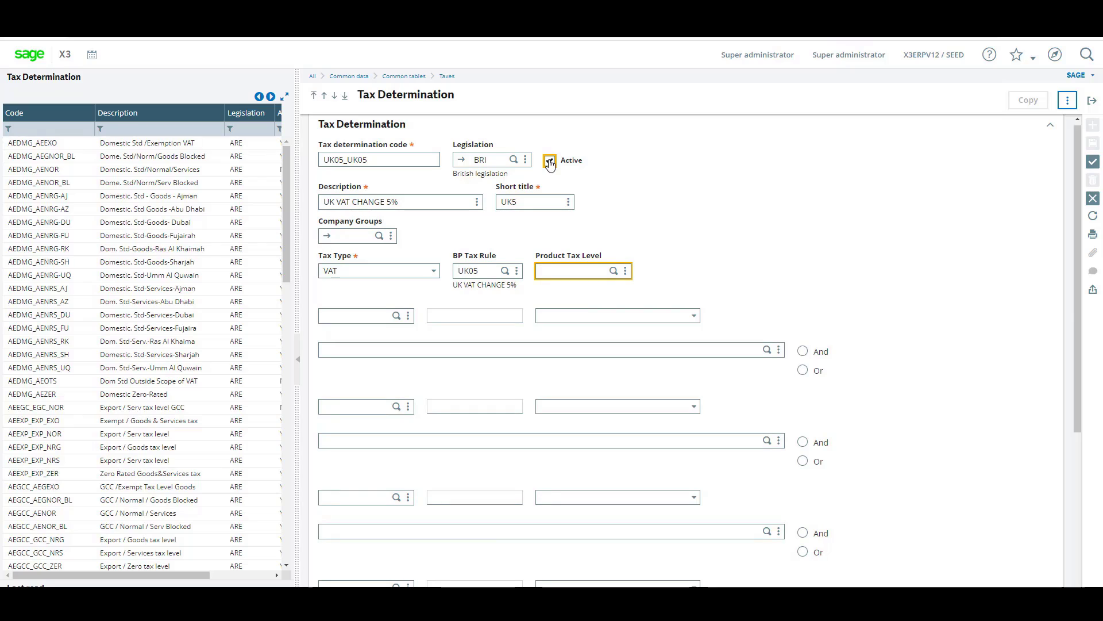
{"action": "type", "text": "G"}
{"action": "type", "text": "B5"}
{"action": "key", "text": "Tab"}
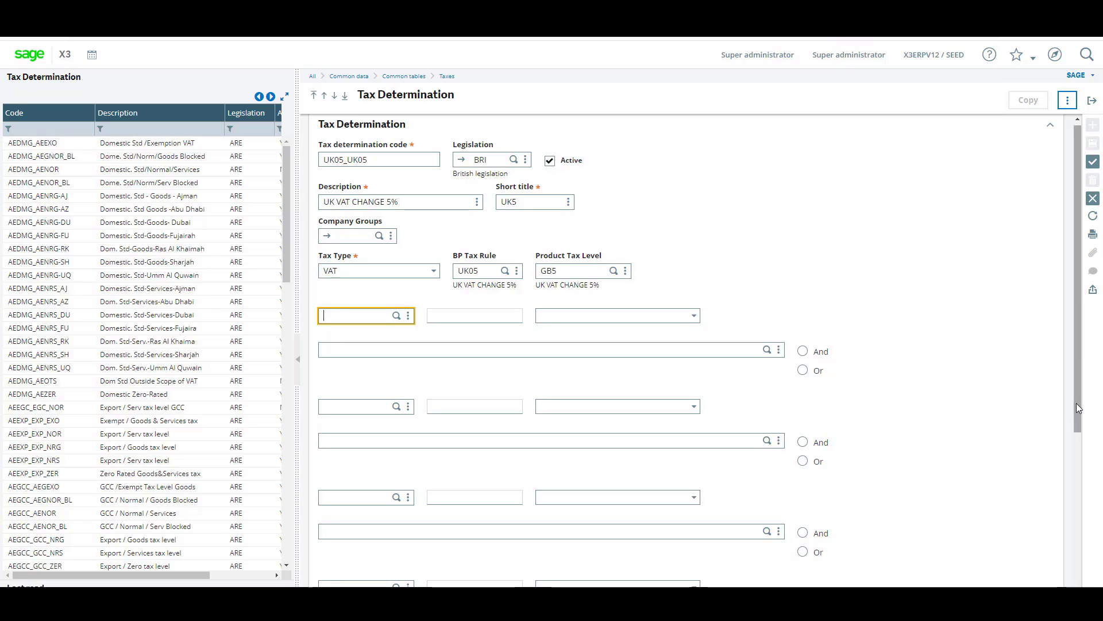
{"action": "left_click_drag", "start_coordinate": [1076, 403], "coordinate": [1075, 581]}
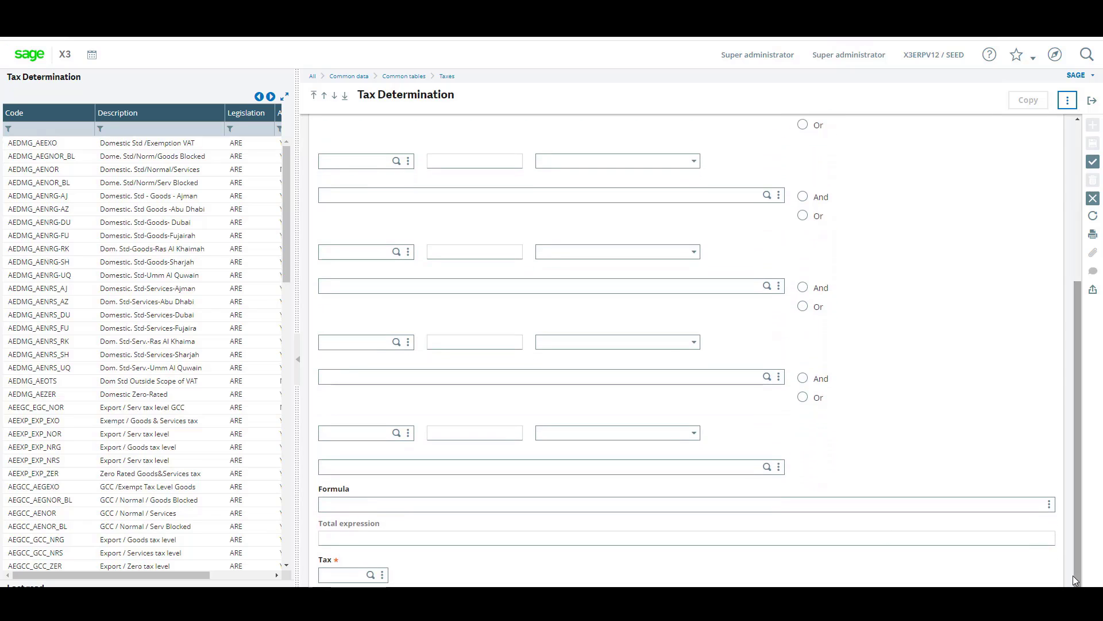
Step: Begin entering GB005 as the resulting tax code for UK05_UK05
{"action": "left_click", "coordinate": [347, 576]}
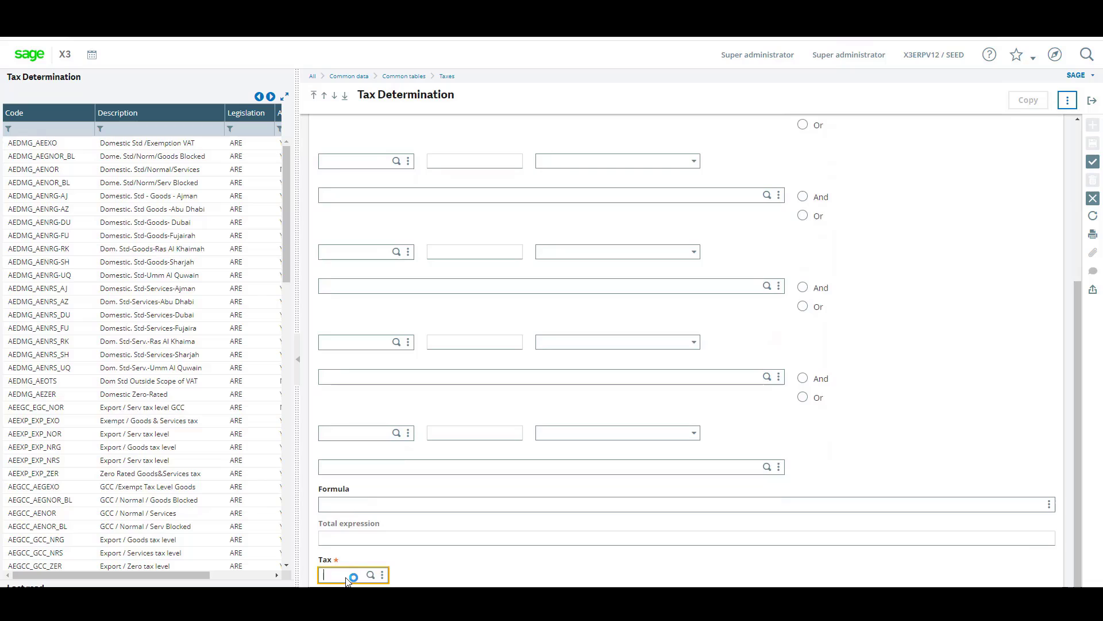
{"action": "type", "text": "G"}
{"action": "type", "text": "B005"}
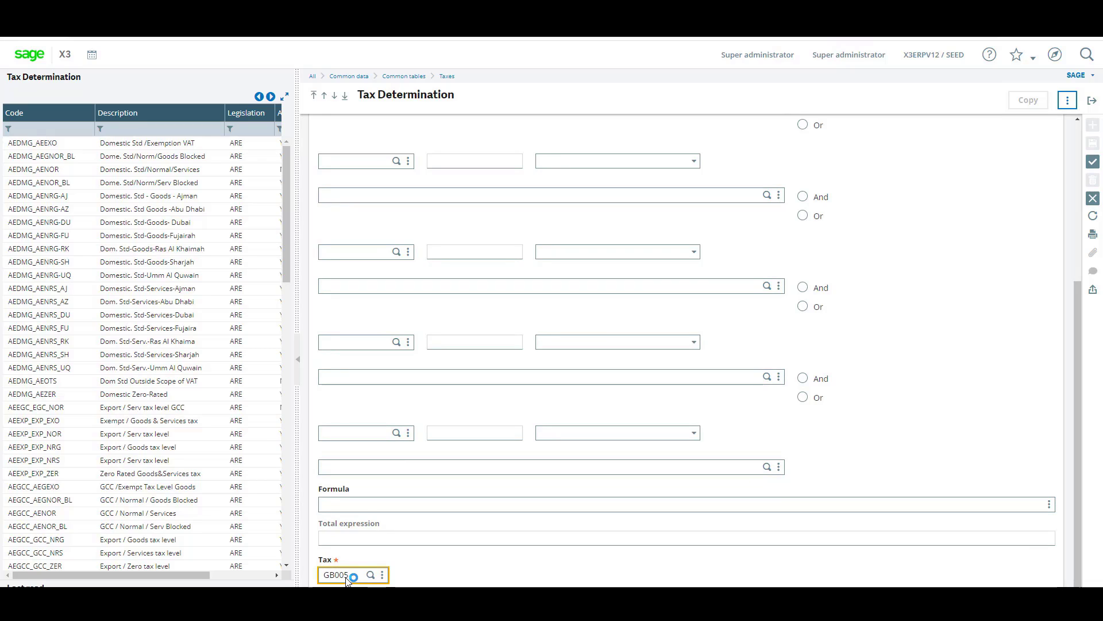